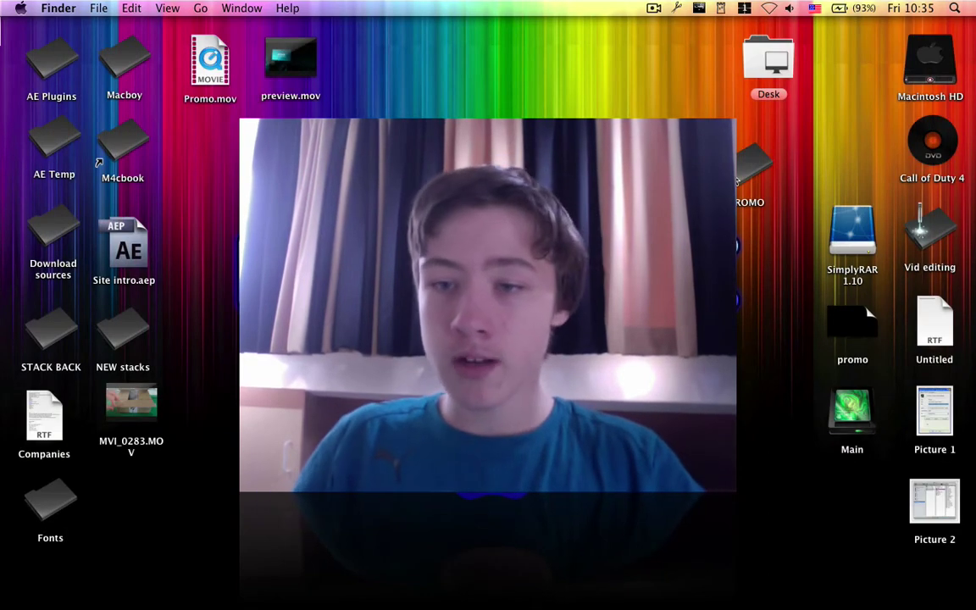
Step: In the PROMO folder, delete promo.mov and extract promo.part1.rar with UnRarX
double_click(745, 168)
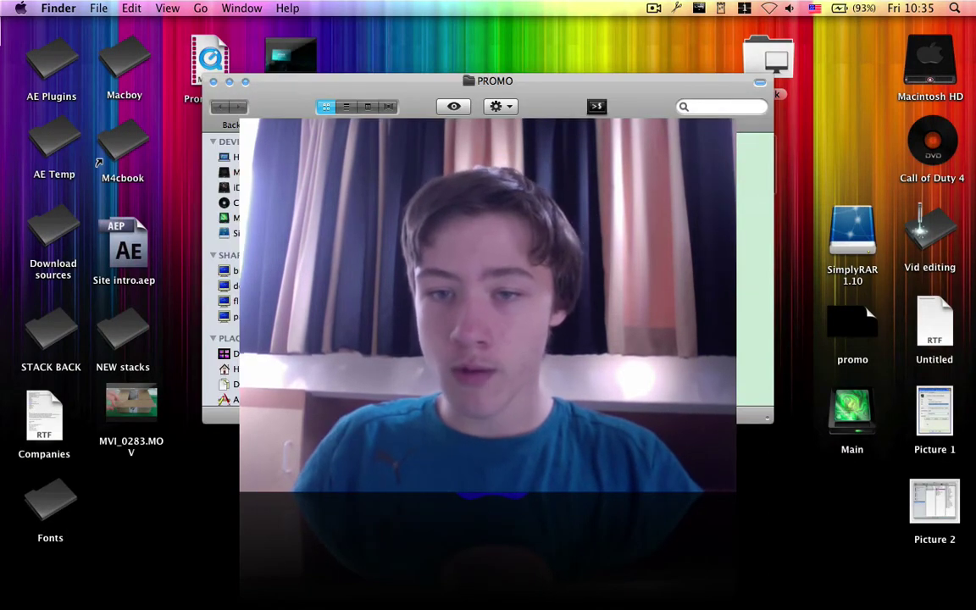
key(super+BackSpace)
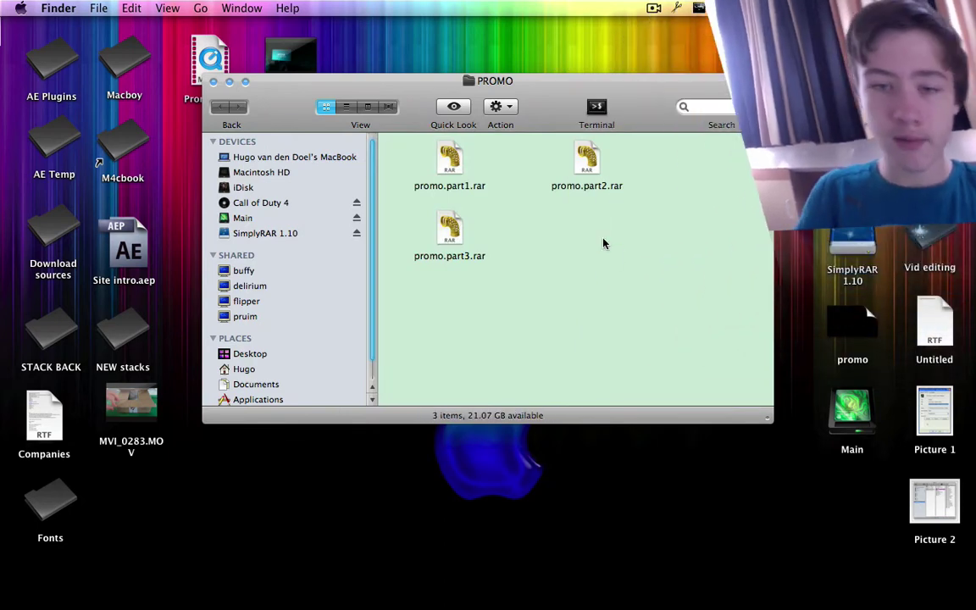
click(458, 165)
right_click(460, 165)
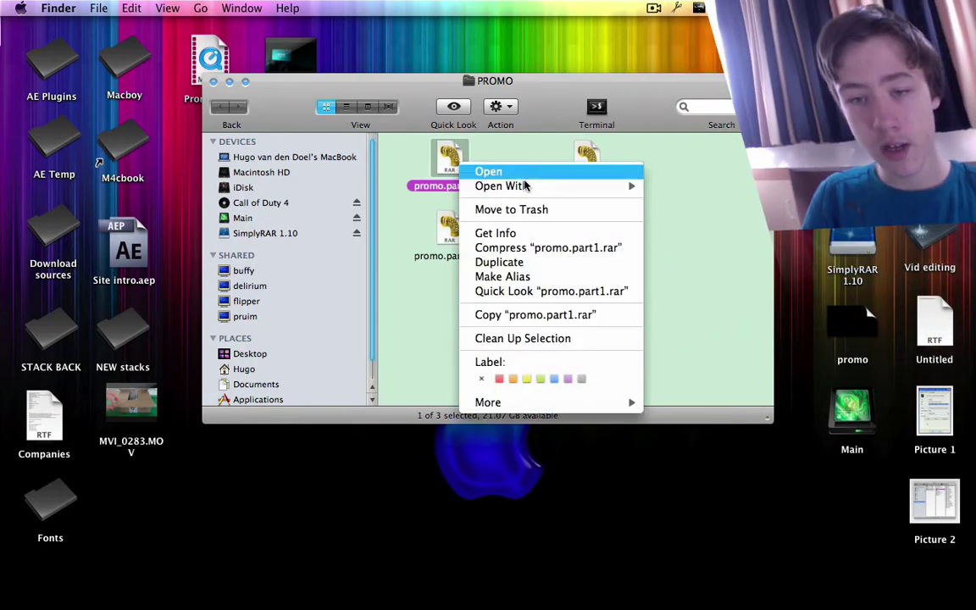
mouse_move(543, 185)
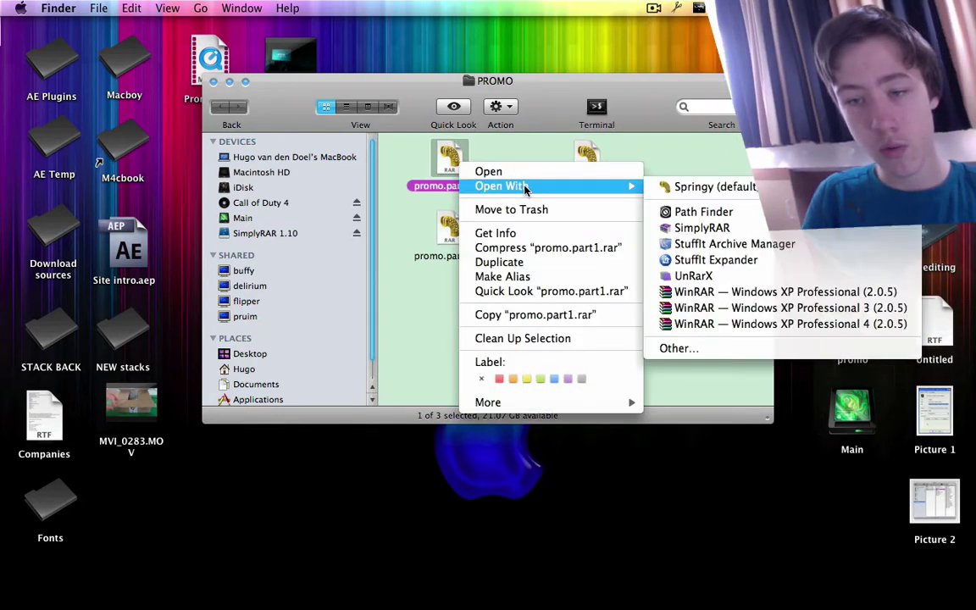
click(695, 276)
Step: Confirm the extraction finished, quit UnRarX, and clear the selection in PROMO
drag(513, 57, 330, 52)
drag(652, 101, 669, 118)
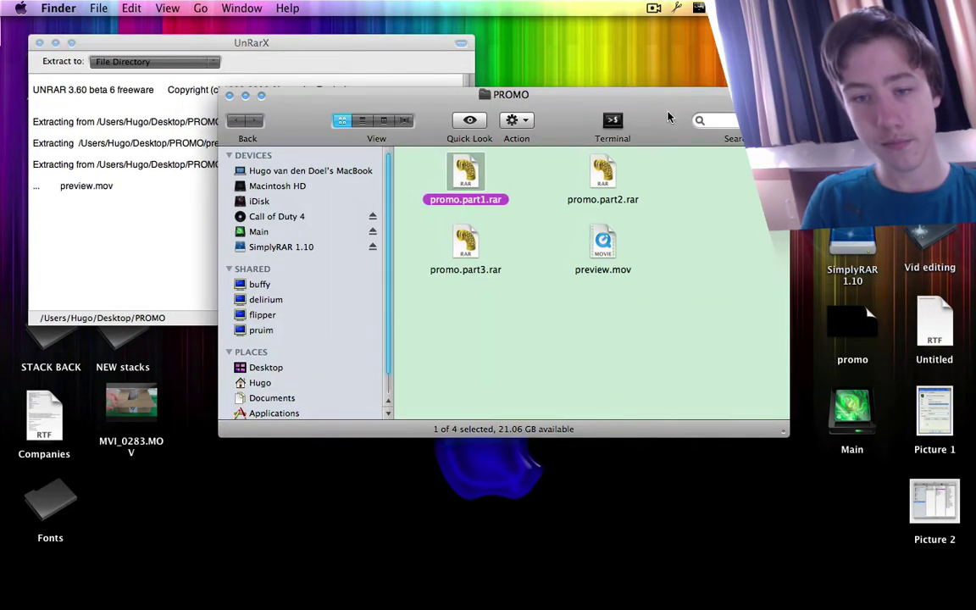
click(98, 252)
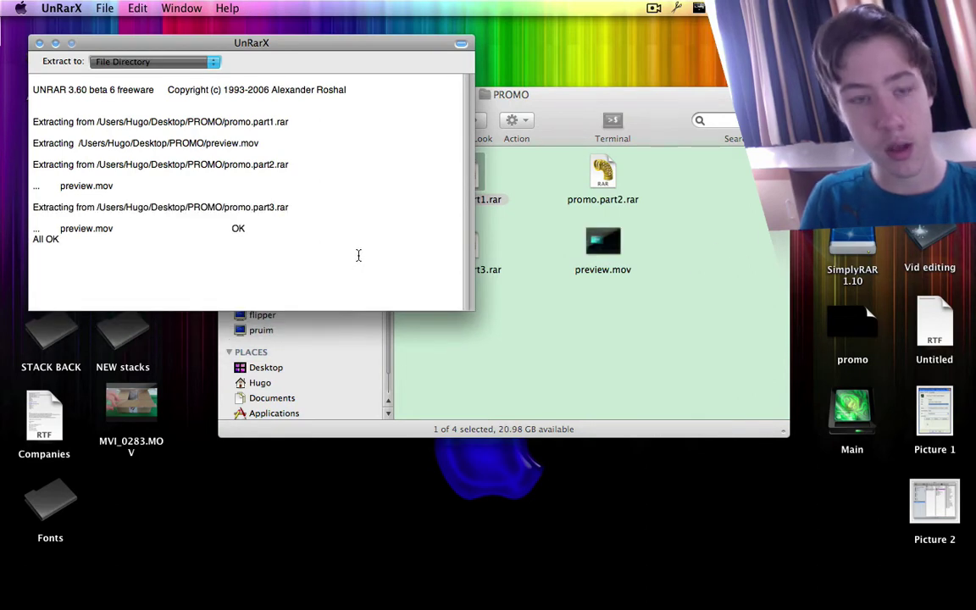
key(super+q)
click(483, 337)
Step: Quick Look preview.mov and scrub ahead through the video to check it plays
click(606, 238)
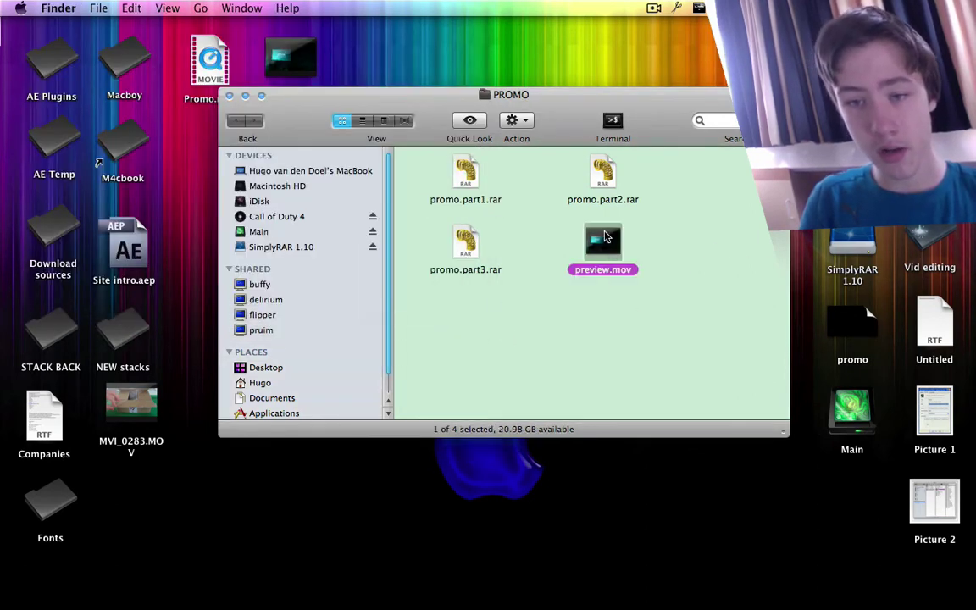
key(space)
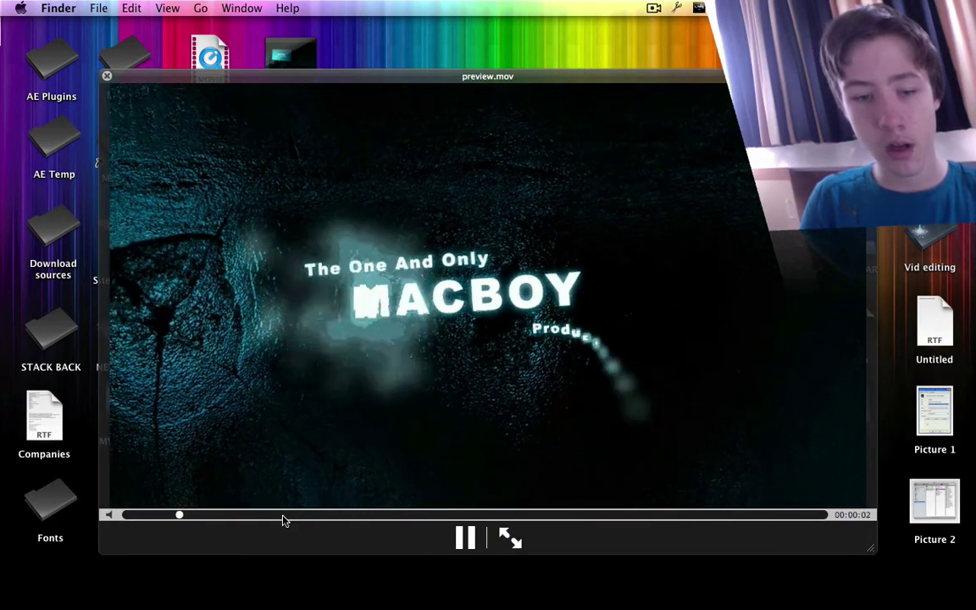
drag(283, 517, 610, 511)
key(space)
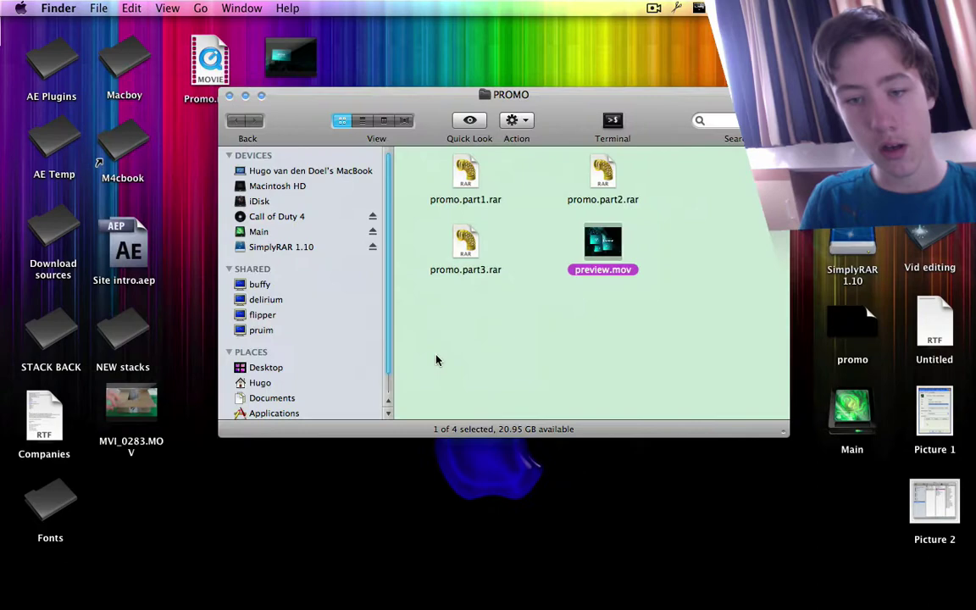
click(568, 339)
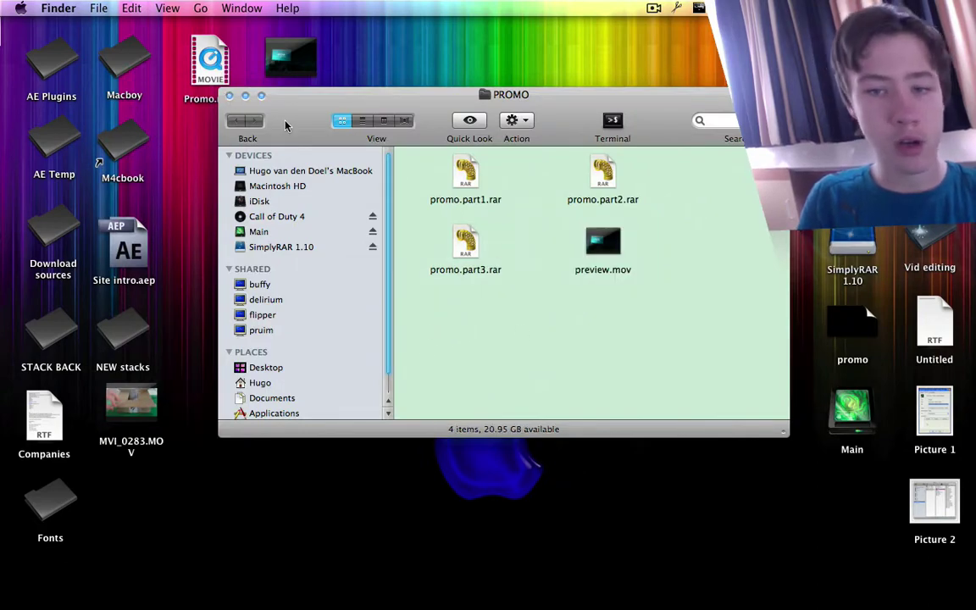
Step: Preview preview.mov once more, then close the PROMO folder window
click(592, 246)
key(space)
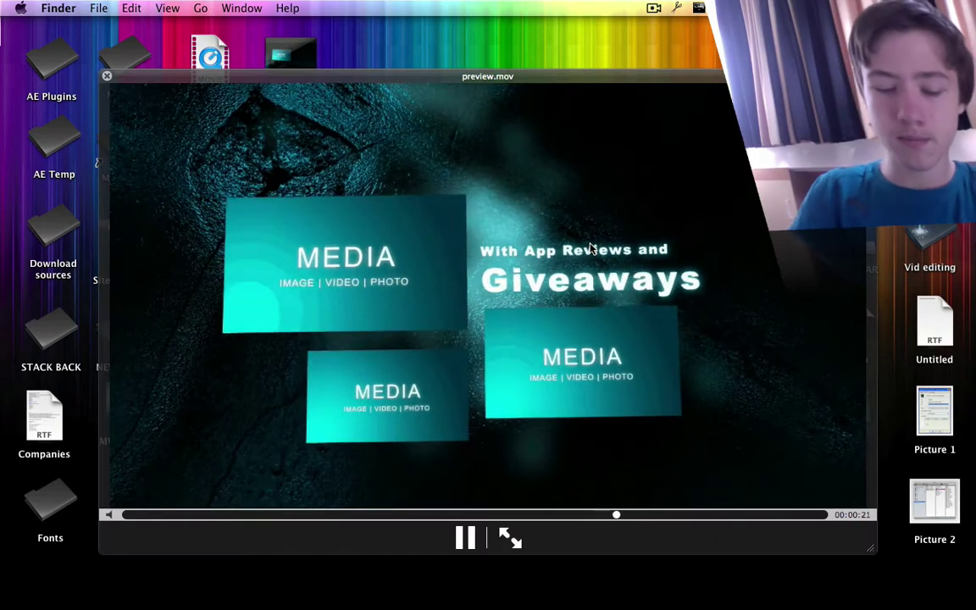
key(space)
key(cmd+w)
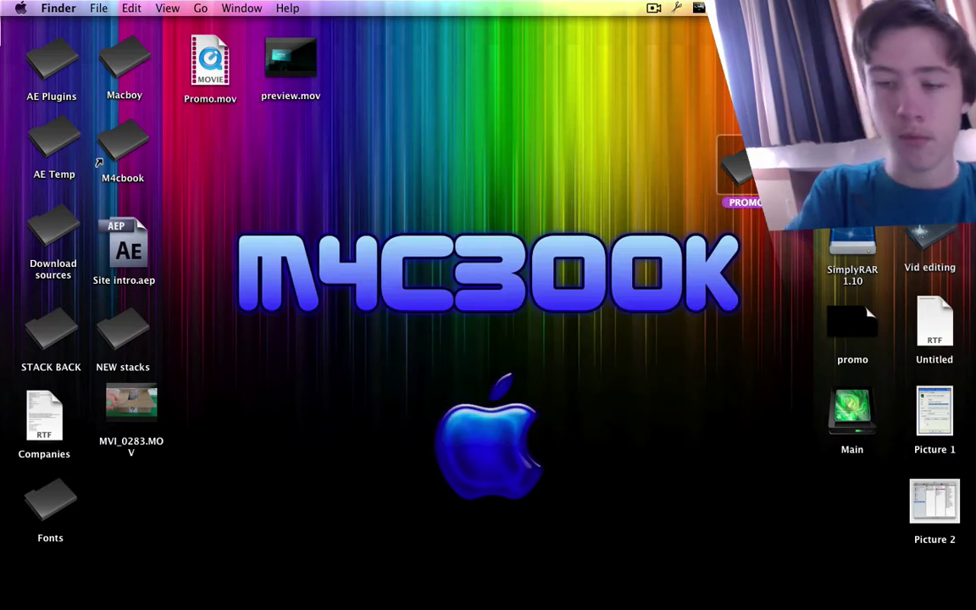
Step: Delete the PROMO folder from the desktop and open the SimplyRAR 1.10 disk
key(super+BackSpace)
mouse_move(603, 608)
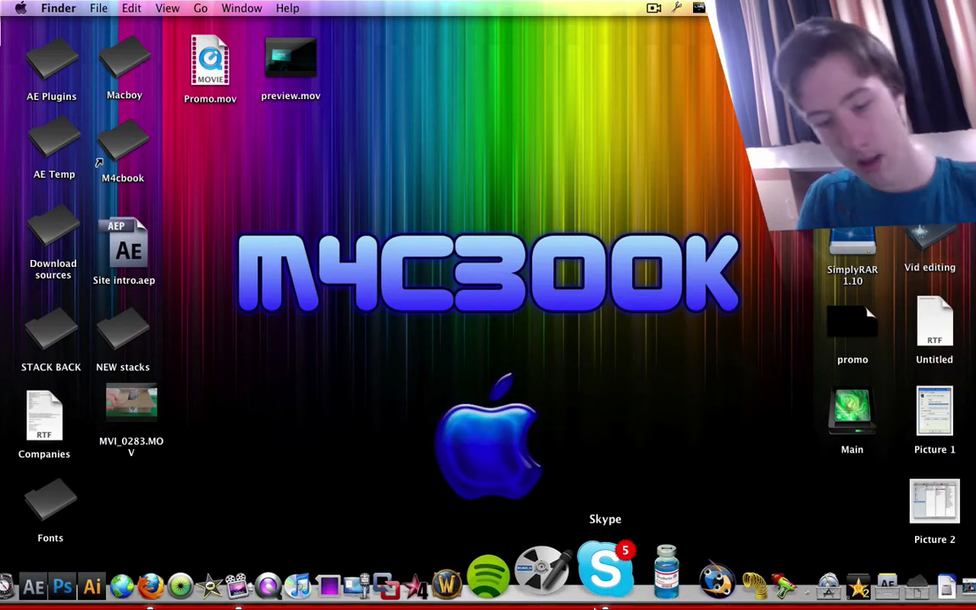
double_click(852, 238)
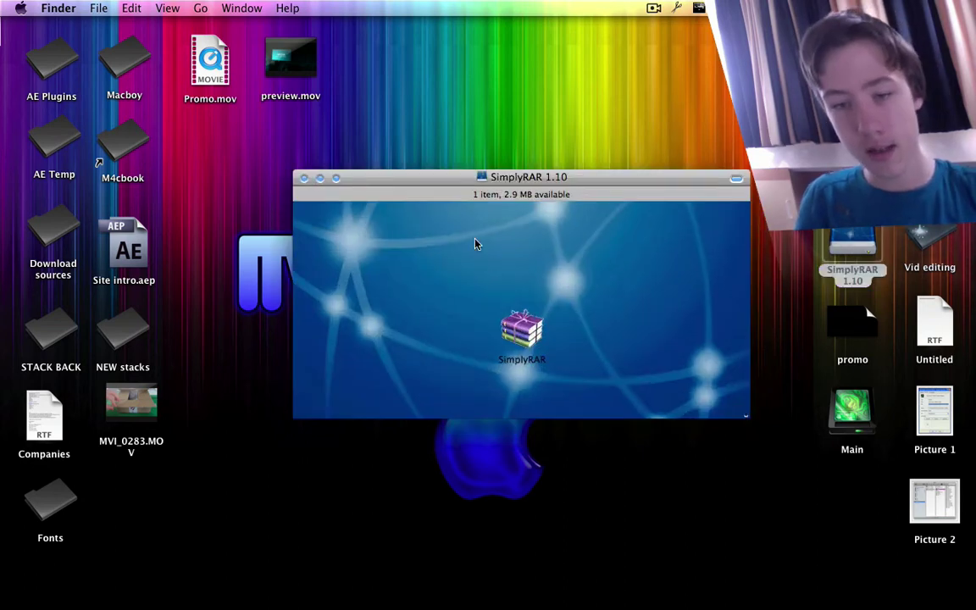
drag(609, 177, 595, 160)
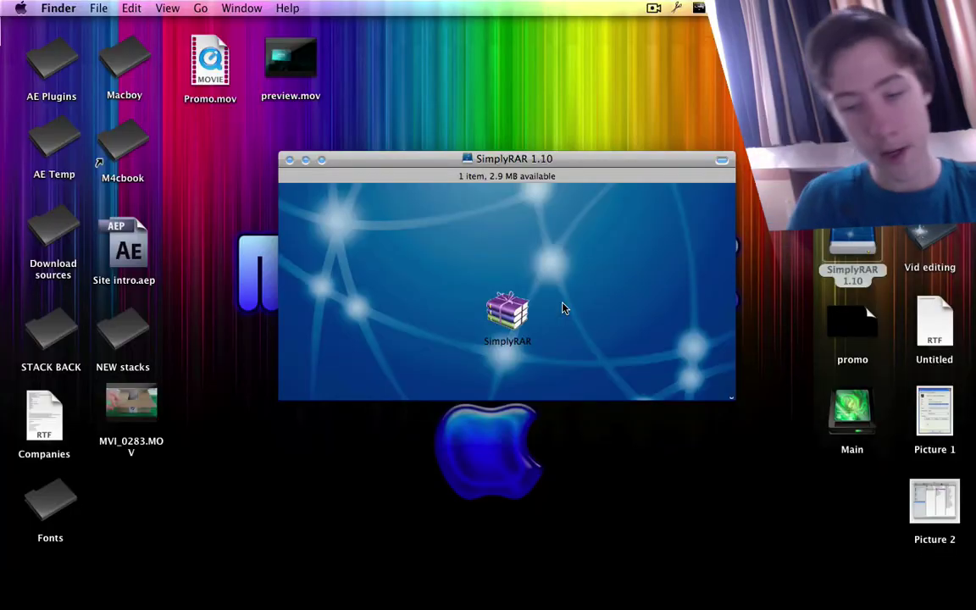
Step: Close the disk window and launch SimplyRAR through Spotlight
click(291, 165)
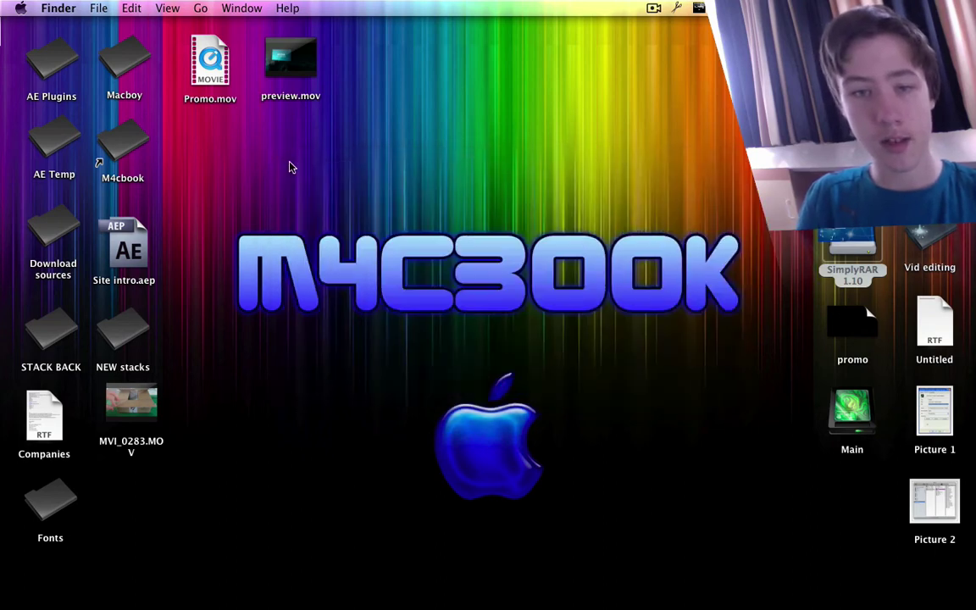
key(super+space)
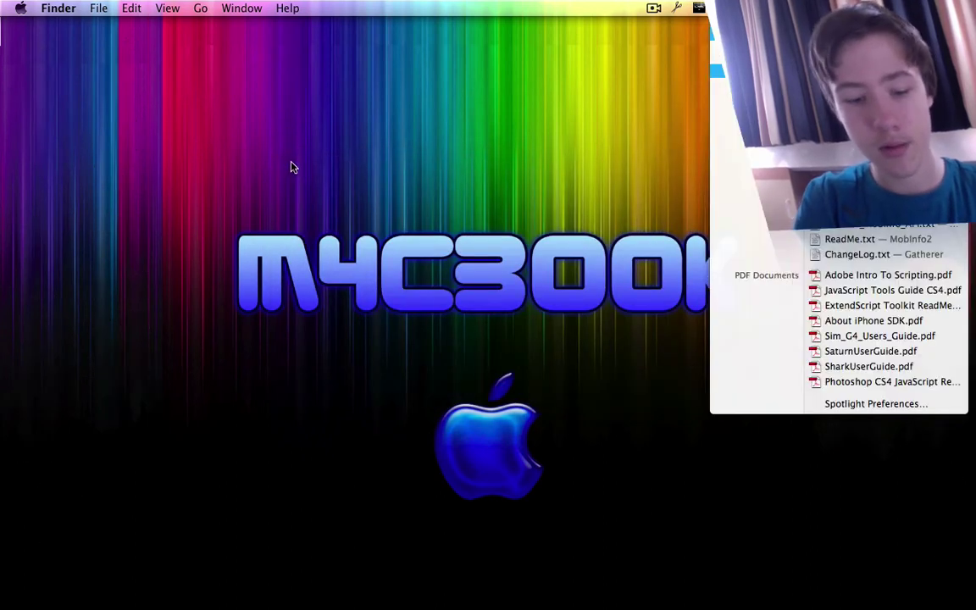
key(Return)
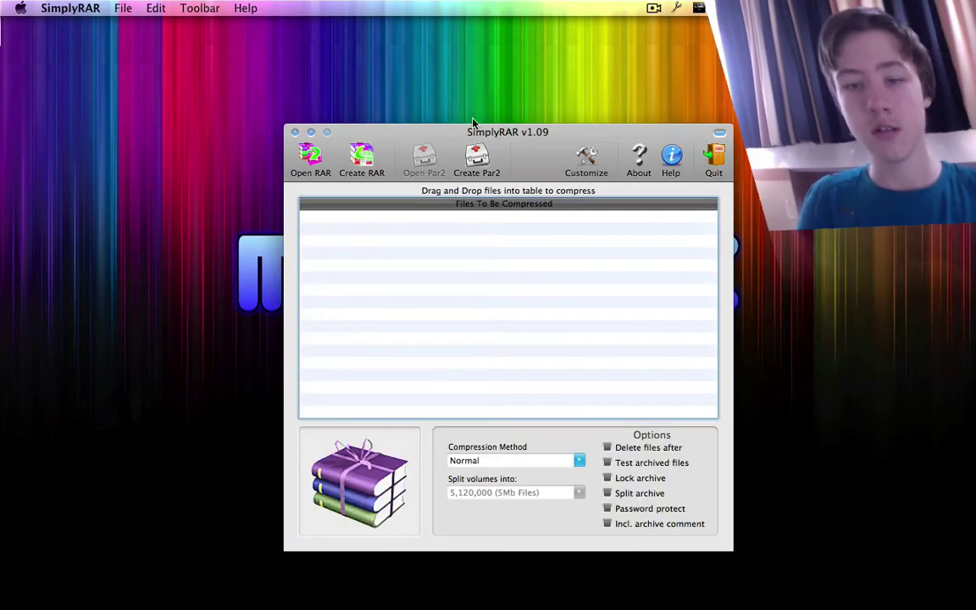
drag(429, 129, 400, 110)
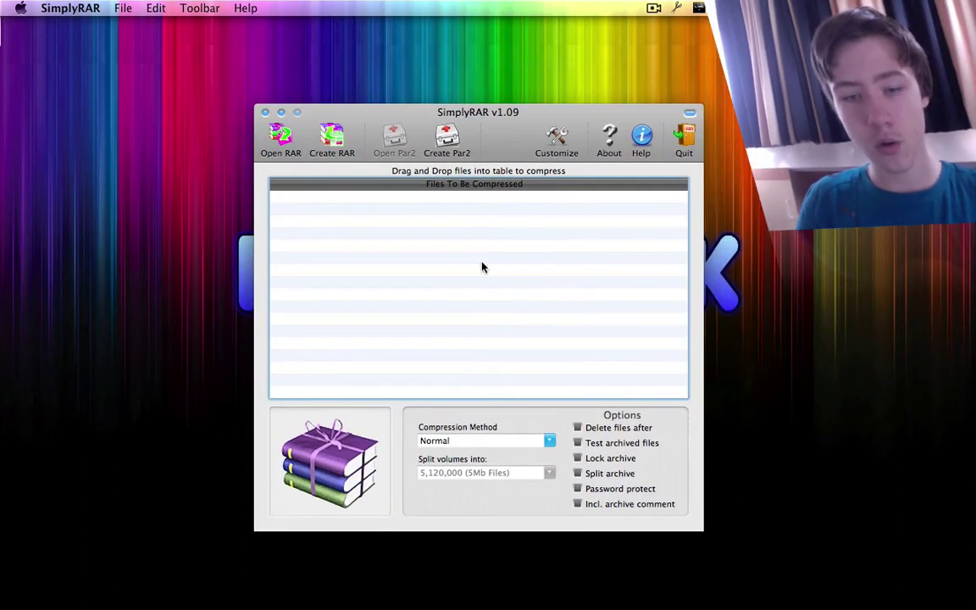
drag(534, 138, 482, 119)
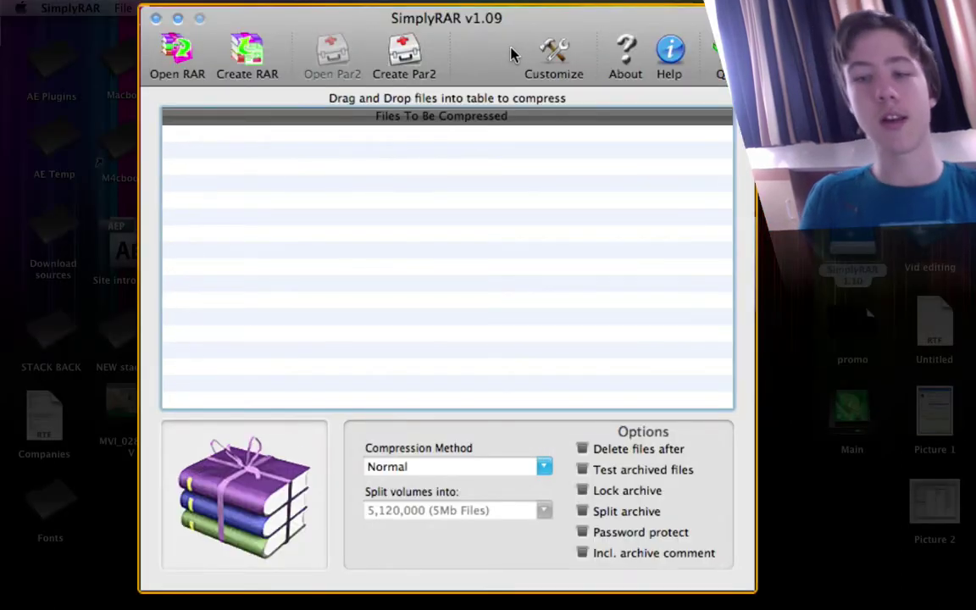
mouse_move(511, 54)
mouse_down()
mouse_move(492, 59)
mouse_move(506, 65)
mouse_up()
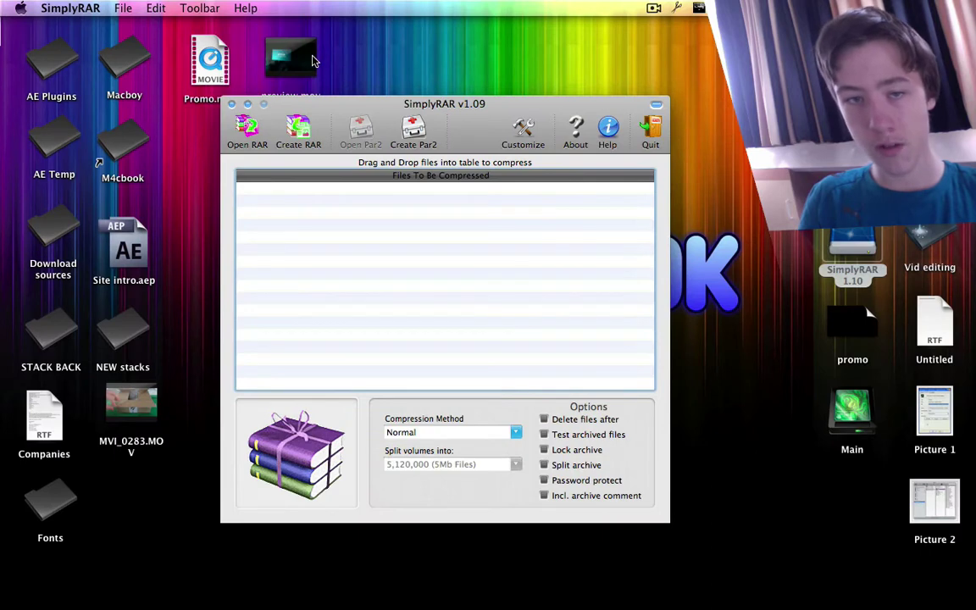
drag(311, 61, 321, 54)
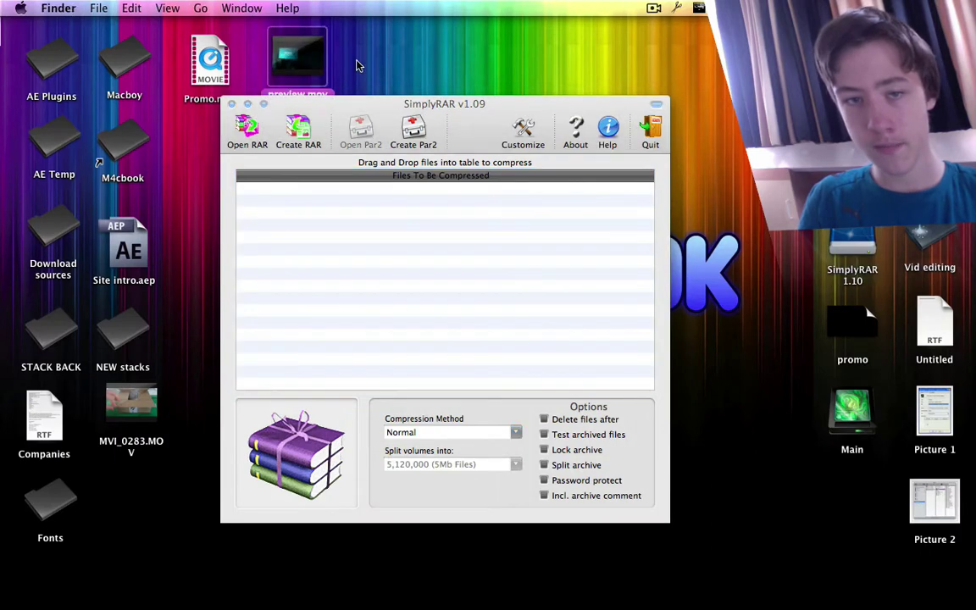
Step: Create a new desktop folder named PROMO
right_click(743, 248)
click(762, 255)
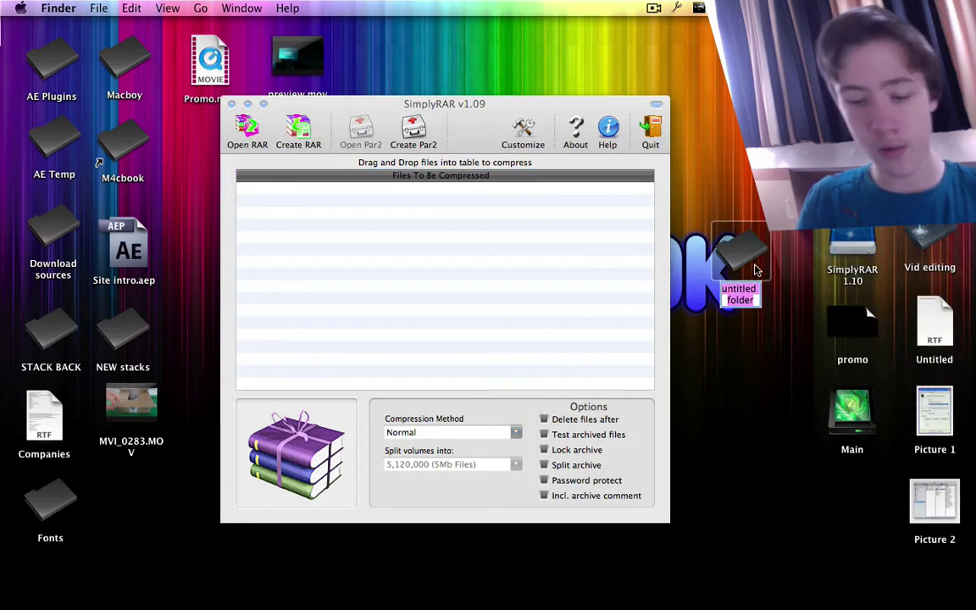
text(PROMO)
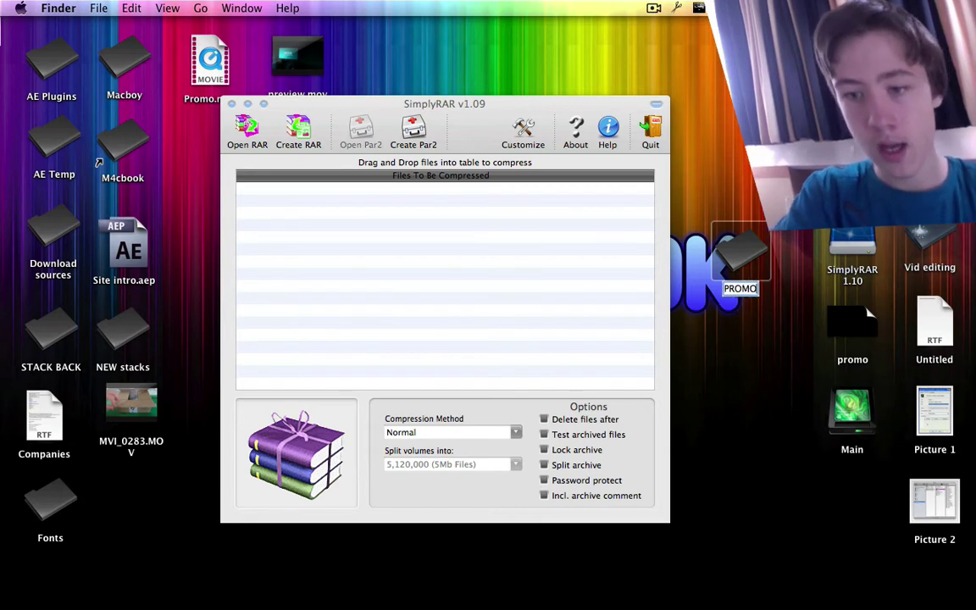
key(Return)
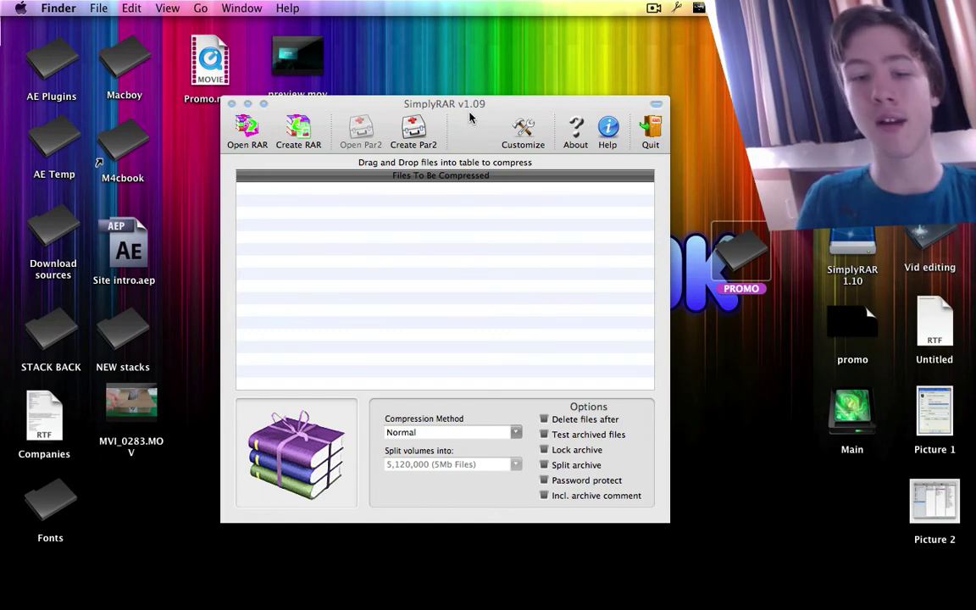
Step: Drag preview.mov from the desktop into SimplyRAR's Files To Be Compressed list
drag(470, 117, 465, 135)
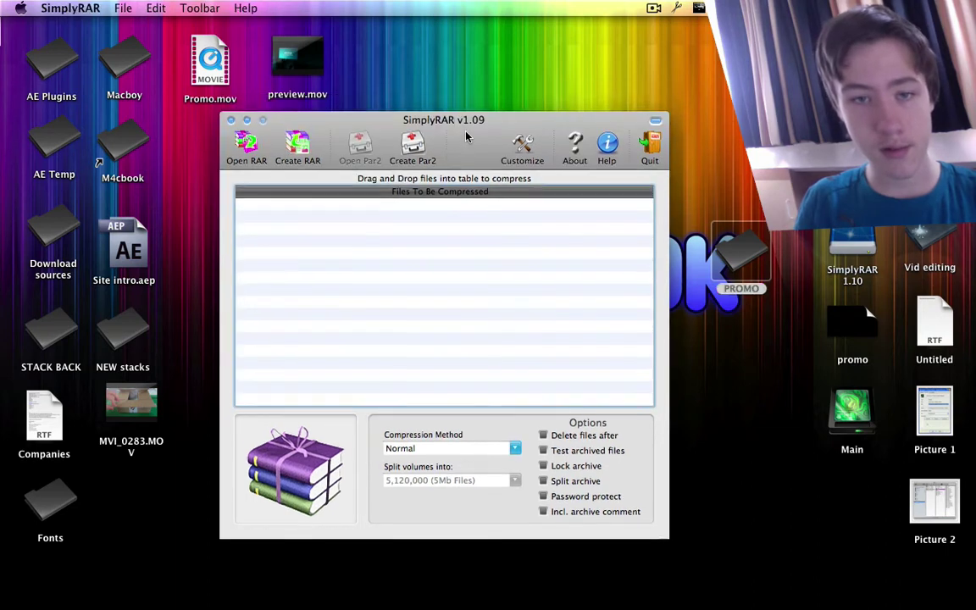
drag(296, 46, 391, 319)
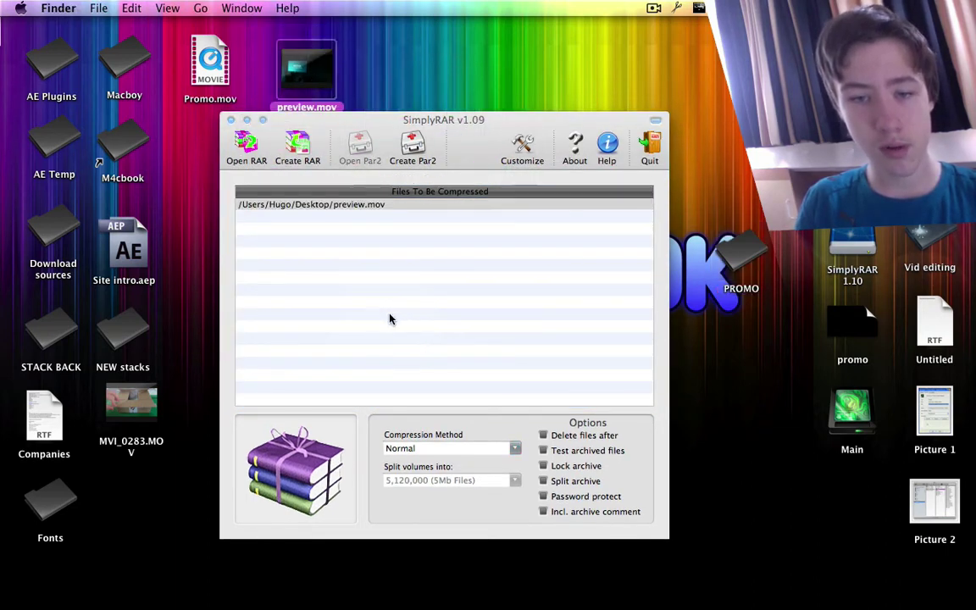
drag(470, 145, 459, 103)
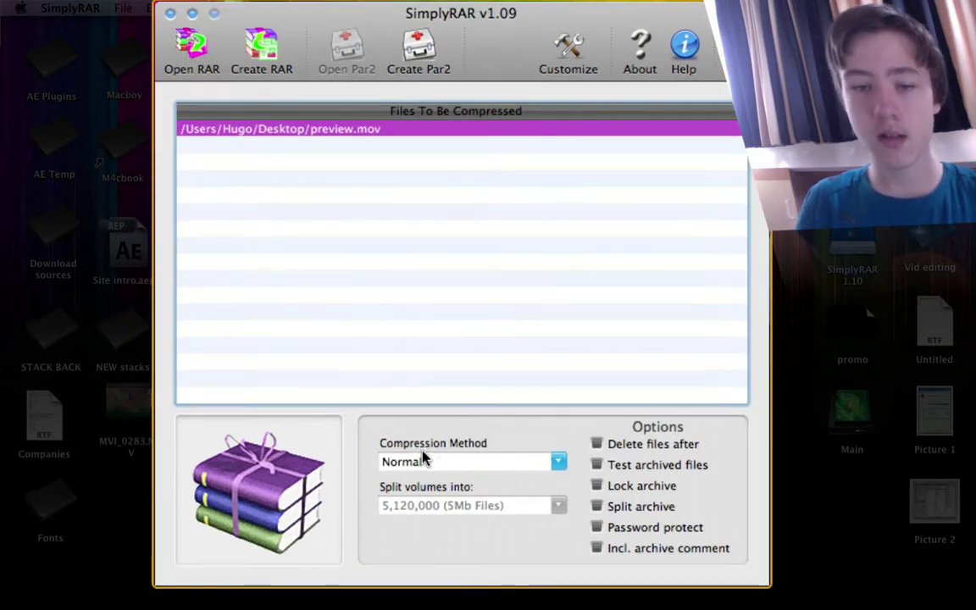
Step: Check the Compression Method choices and keep Normal compression
click(551, 463)
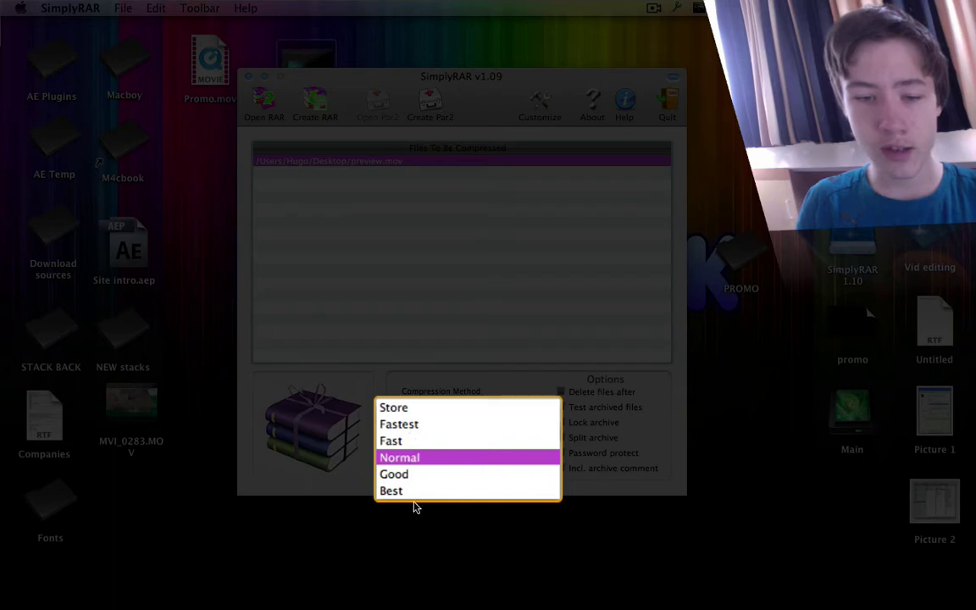
click(567, 348)
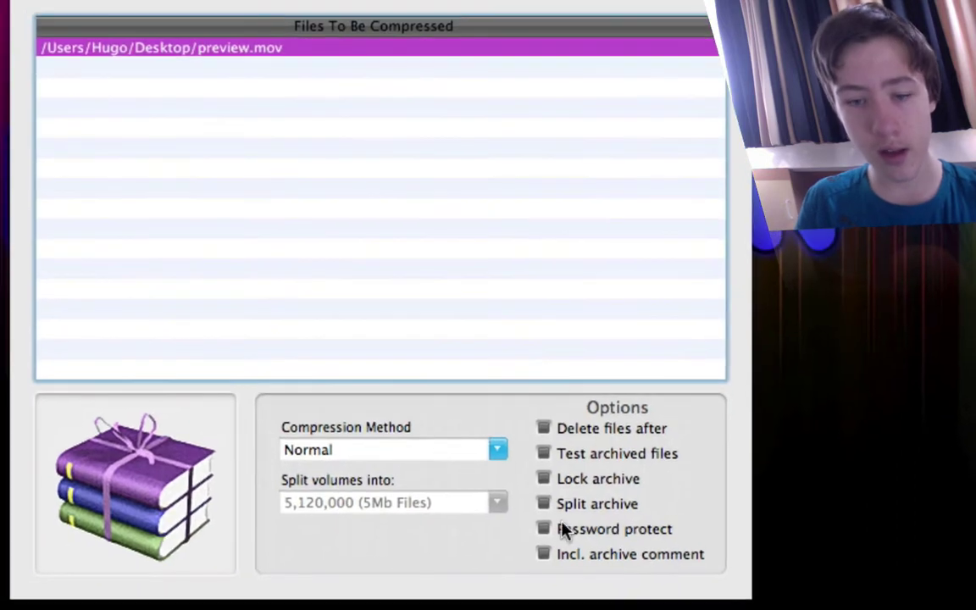
Step: Turn on Split archive with volumes of 51,200,000 (50Mb Files)
click(553, 508)
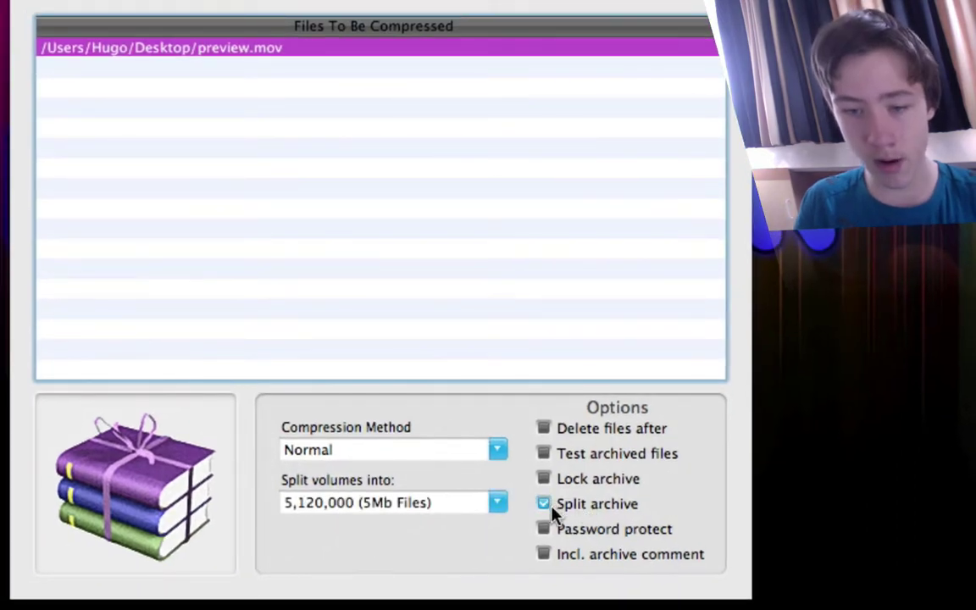
click(497, 504)
scroll(475, 572, down, 3)
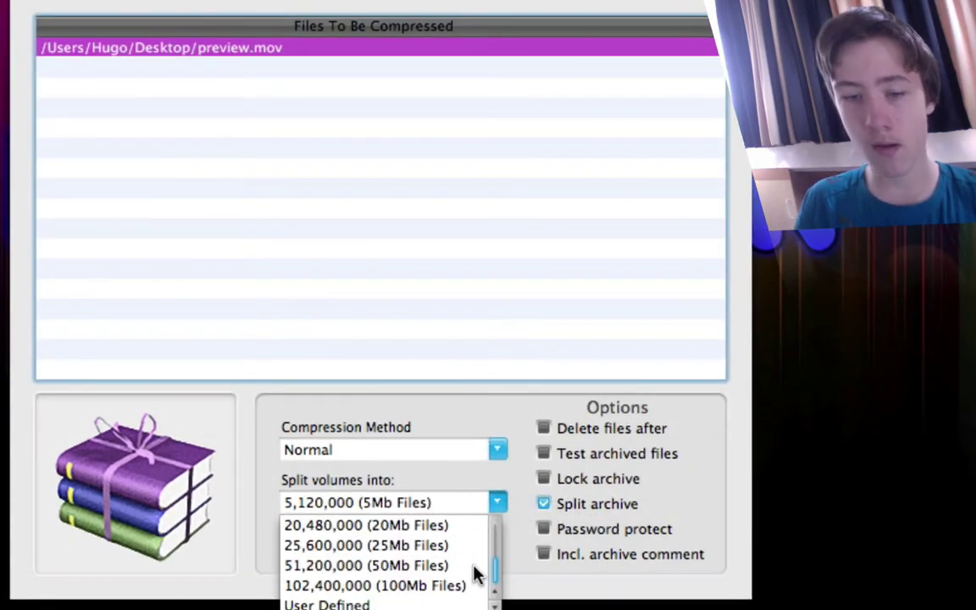
click(372, 565)
click(496, 505)
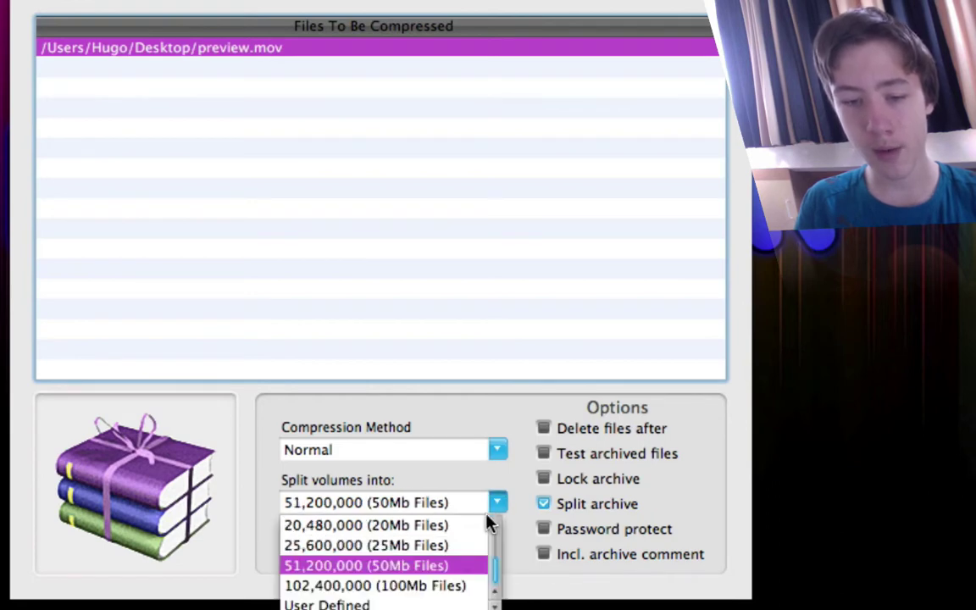
click(349, 605)
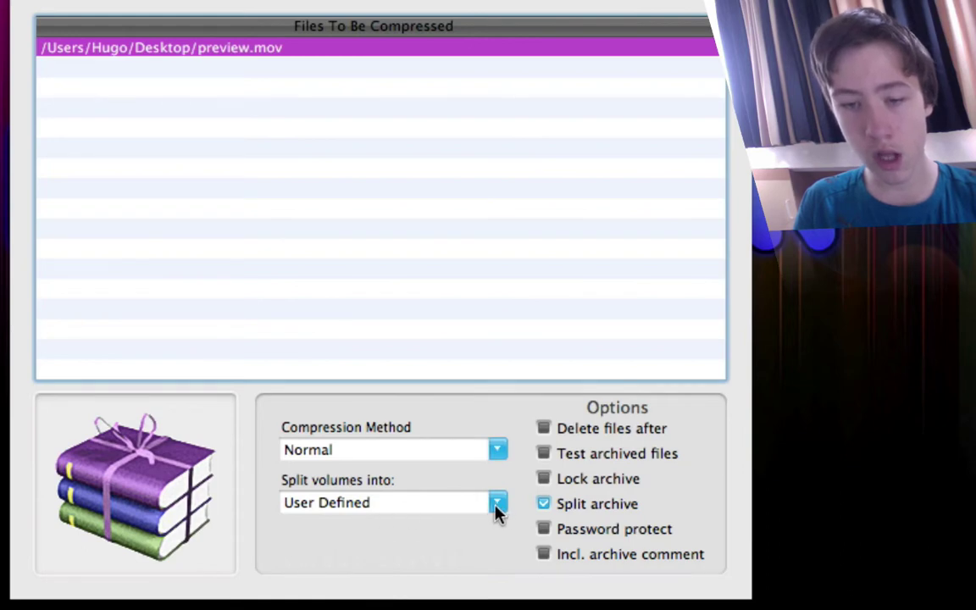
click(497, 509)
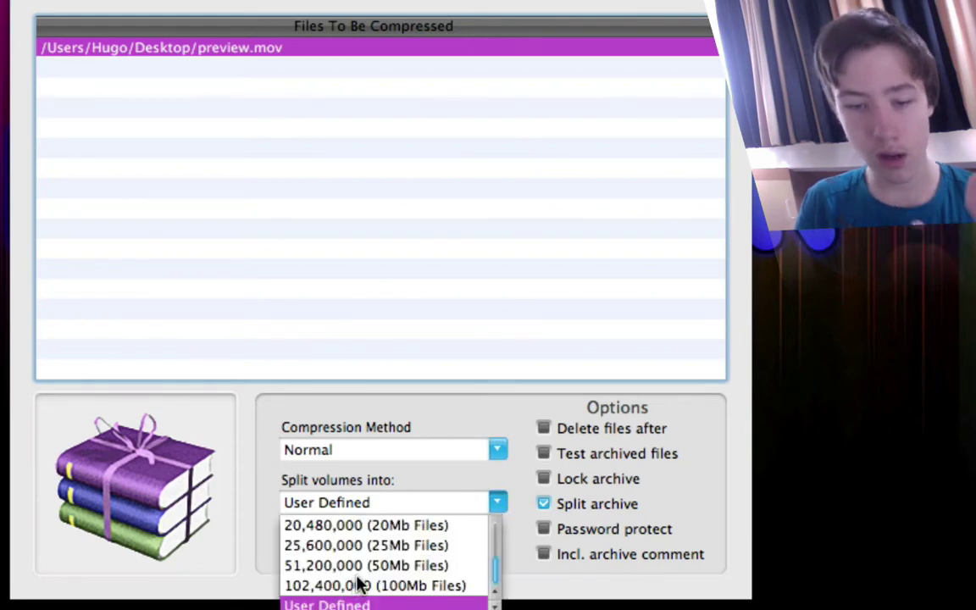
click(365, 565)
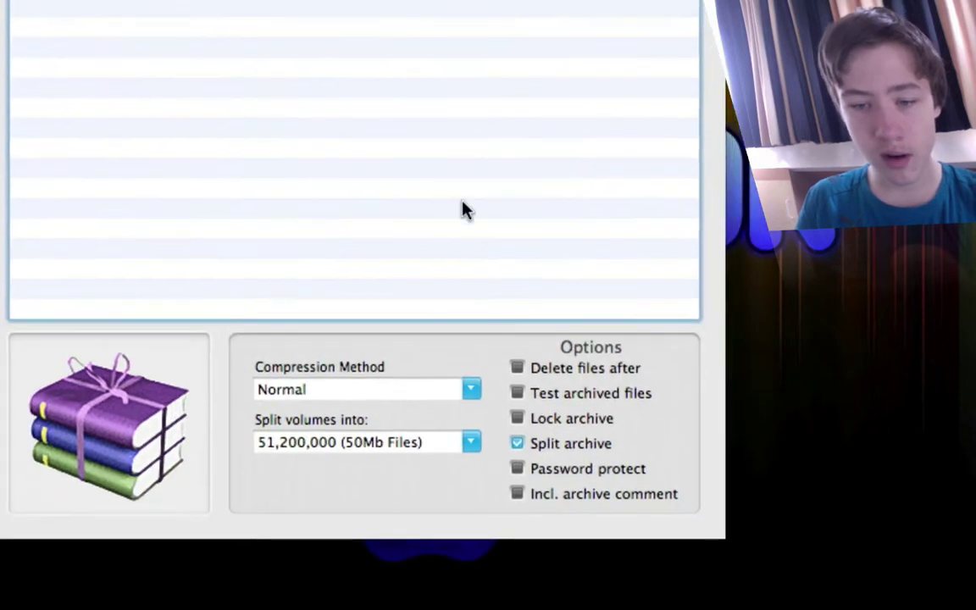
Step: Enable Password protect, enter the archive password in both fields, and accept it
click(518, 468)
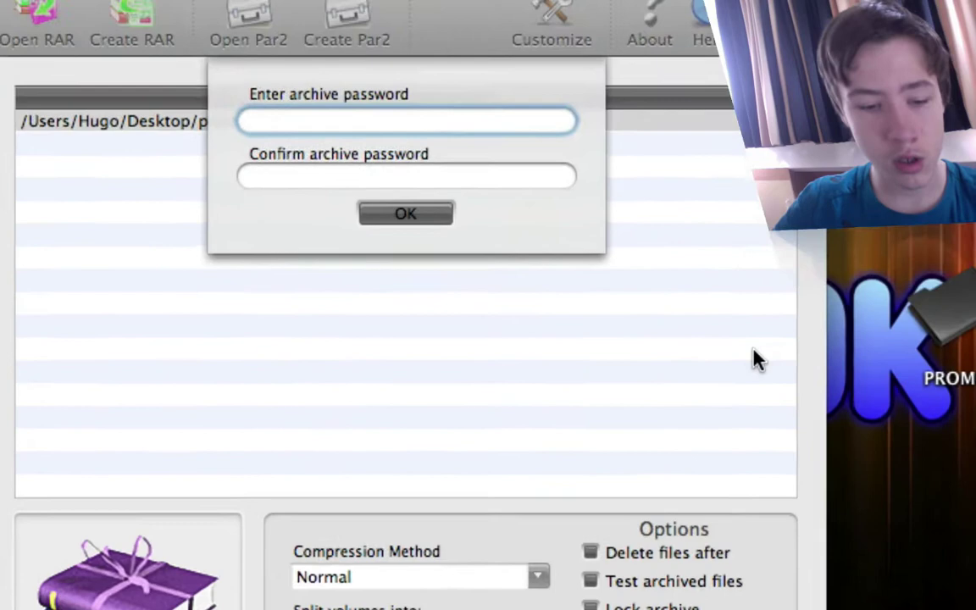
text(1234)
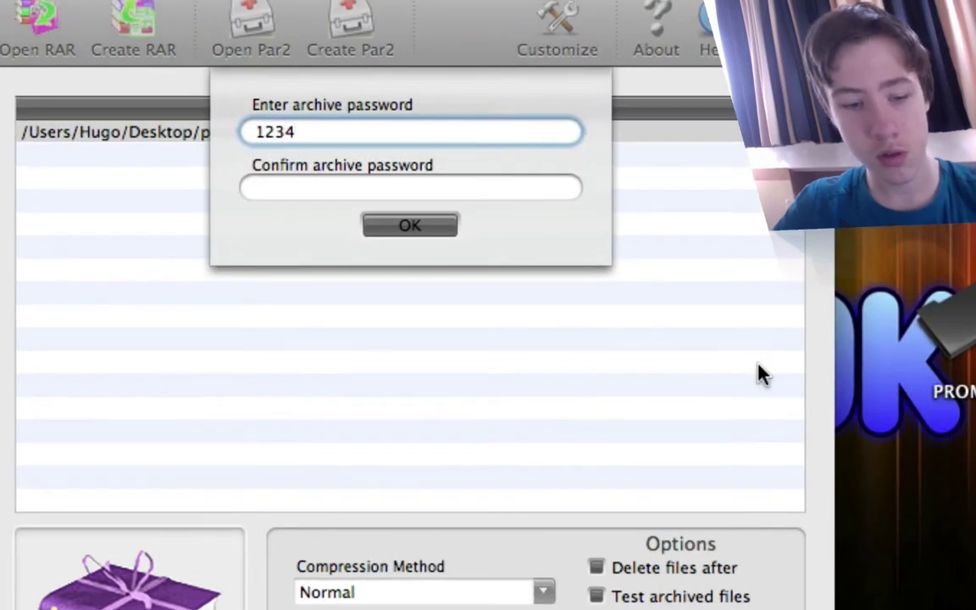
key(Tab)
text(12)
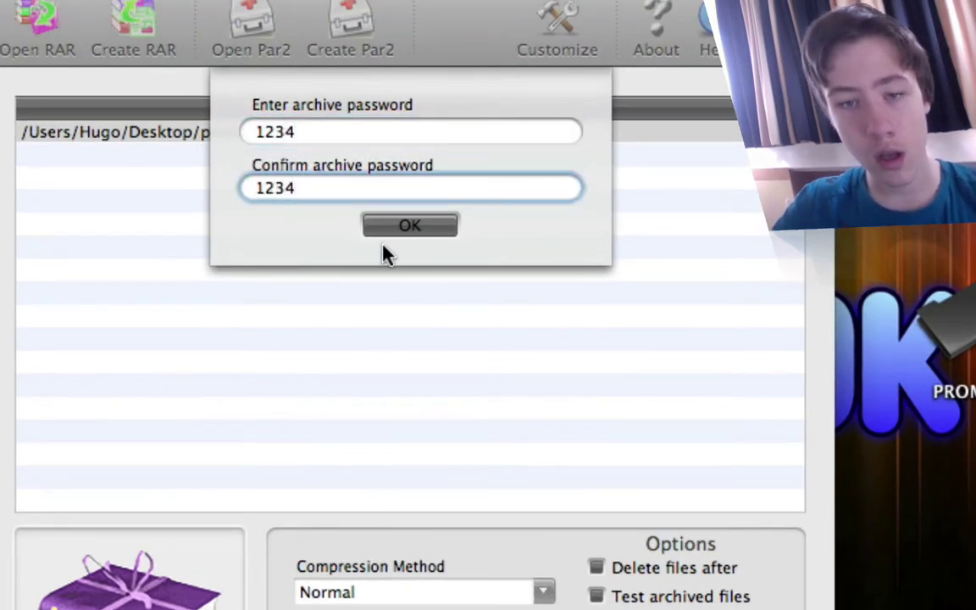
click(392, 223)
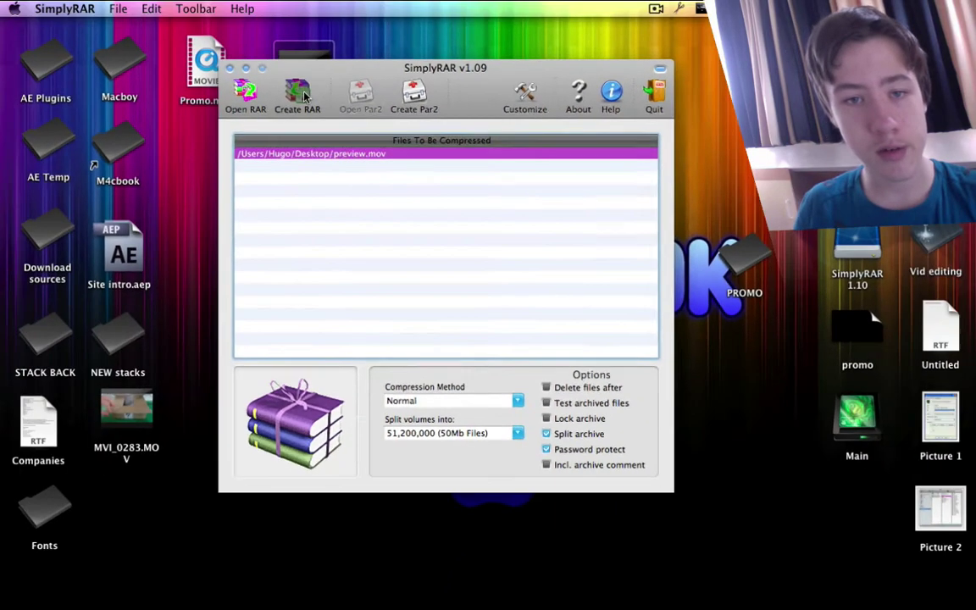
Step: Create the RAR archive named promo in the desktop PROMO folder
click(129, 17)
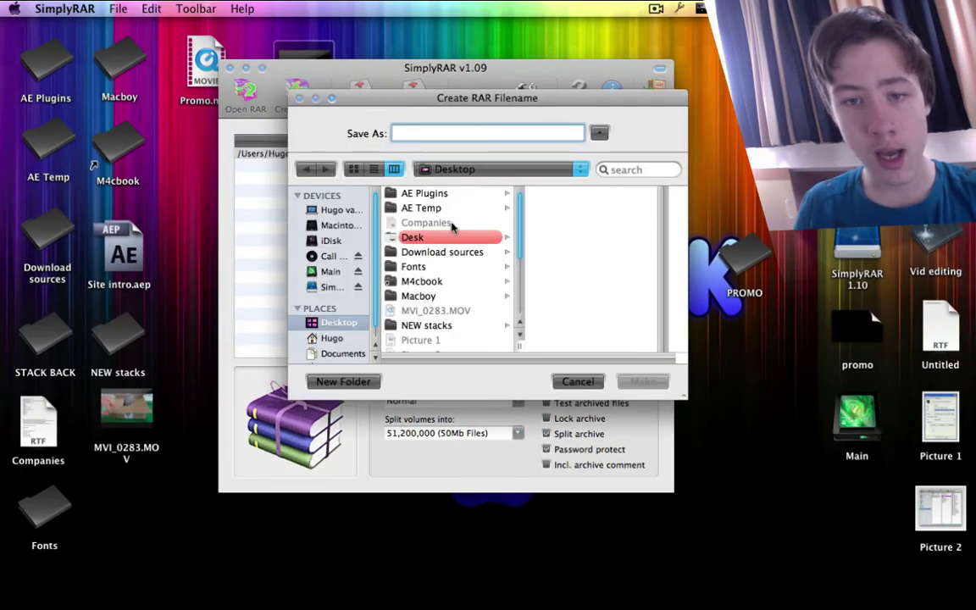
scroll(424, 322, down, 5)
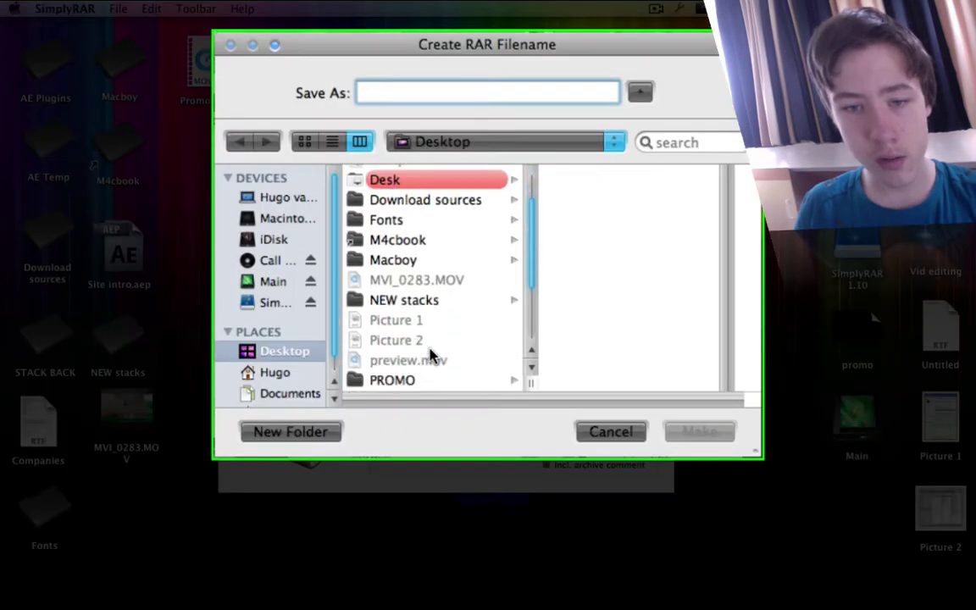
click(415, 264)
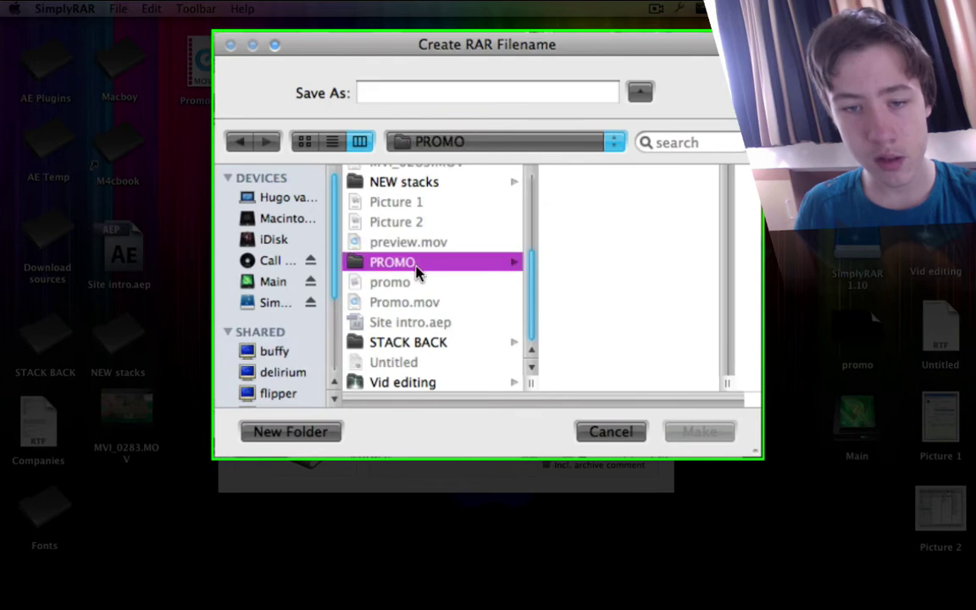
click(477, 96)
text(prom)
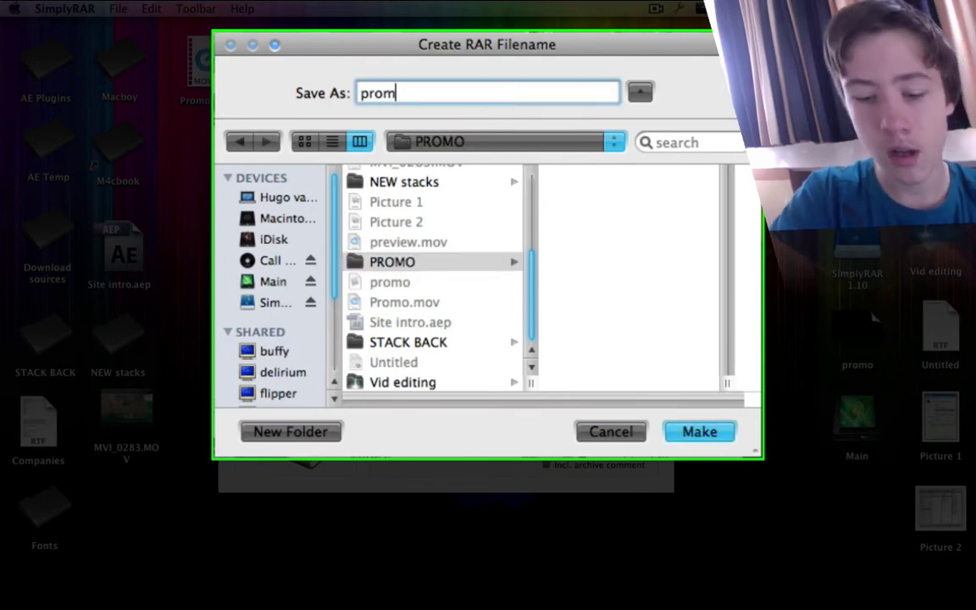
text(o)
key(Return)
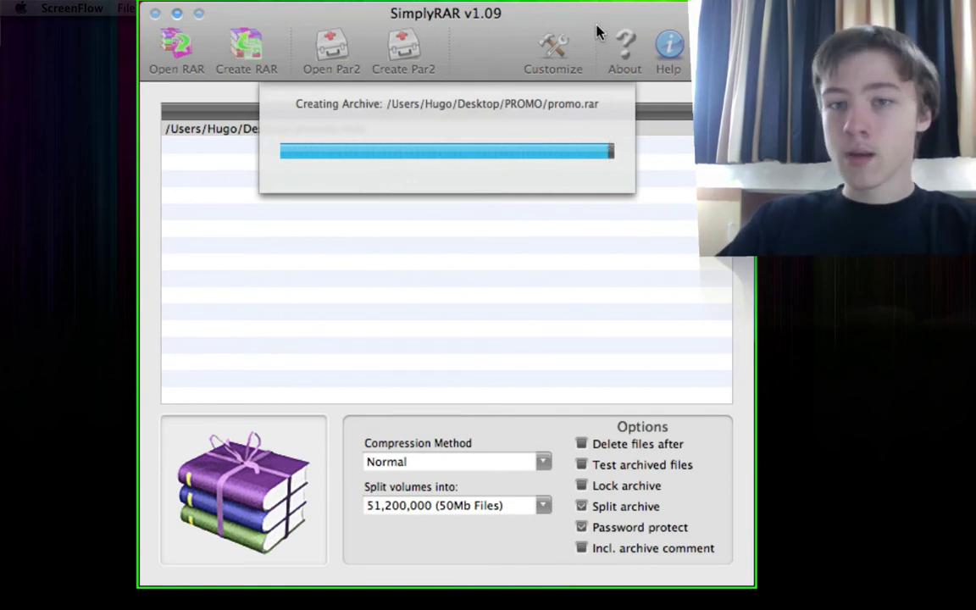
Step: Wait for promo.rar to finish compressing, nudging the SimplyRAR window aside
drag(596, 32, 593, 32)
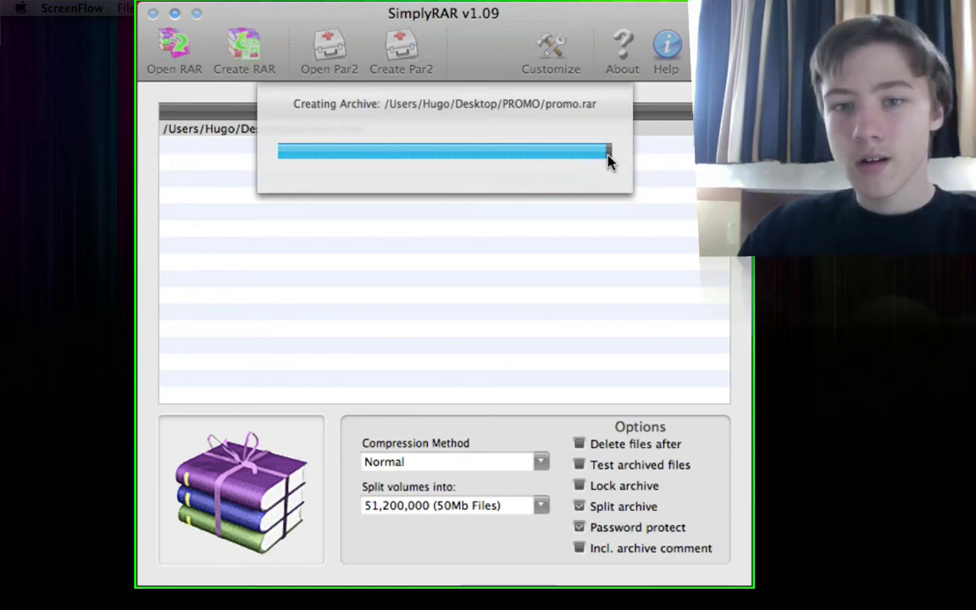
drag(472, 22, 467, 22)
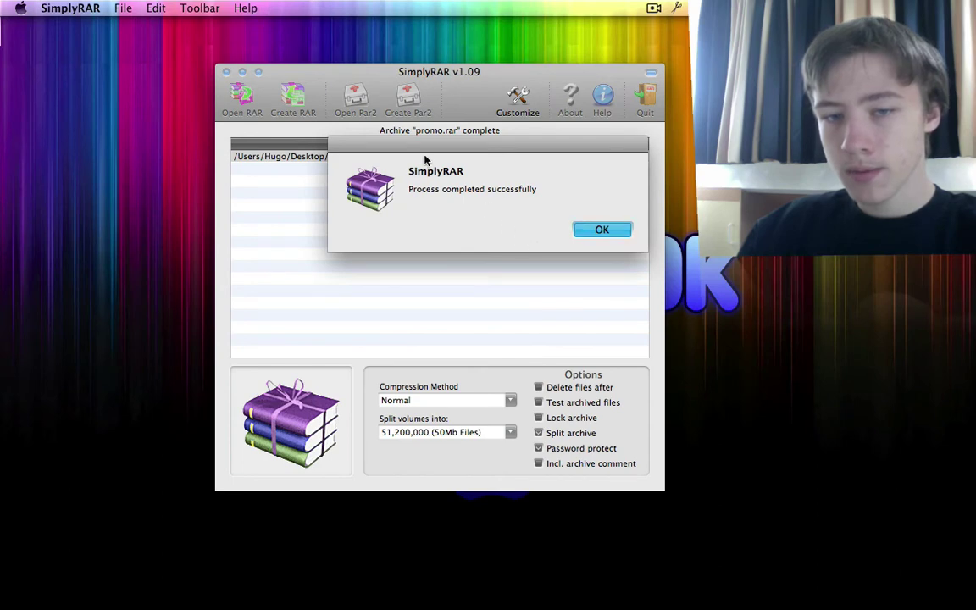
Step: Dismiss the promo archive success message, quit SimplyRAR, and centre the PROMO folder just above the desktop logo
drag(407, 193, 615, 200)
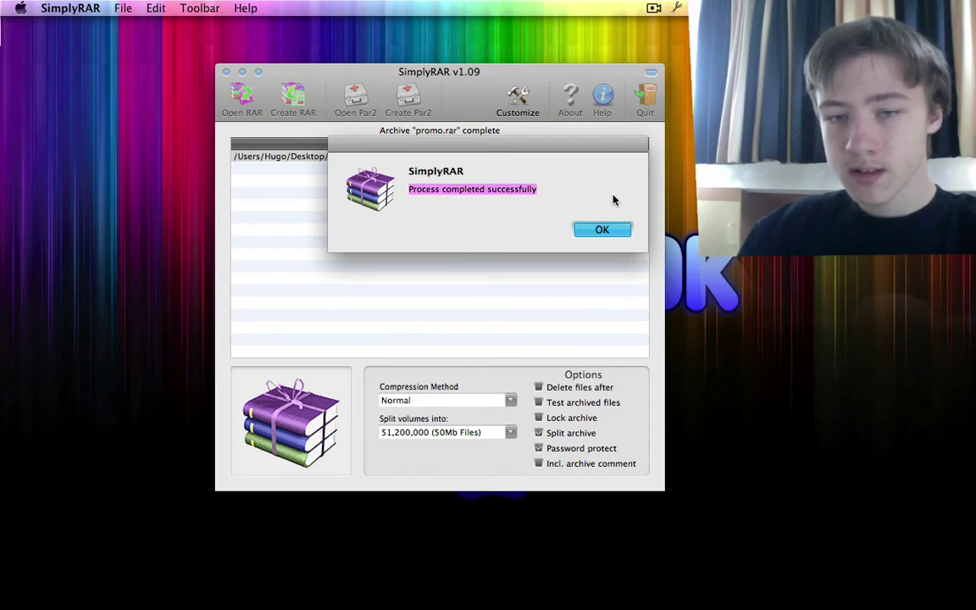
click(600, 231)
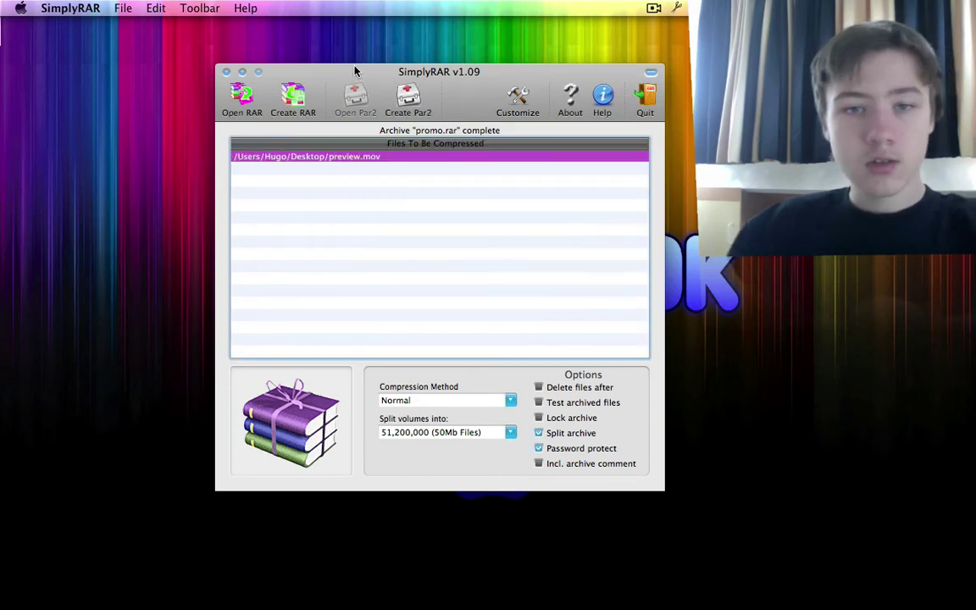
drag(343, 78, 322, 84)
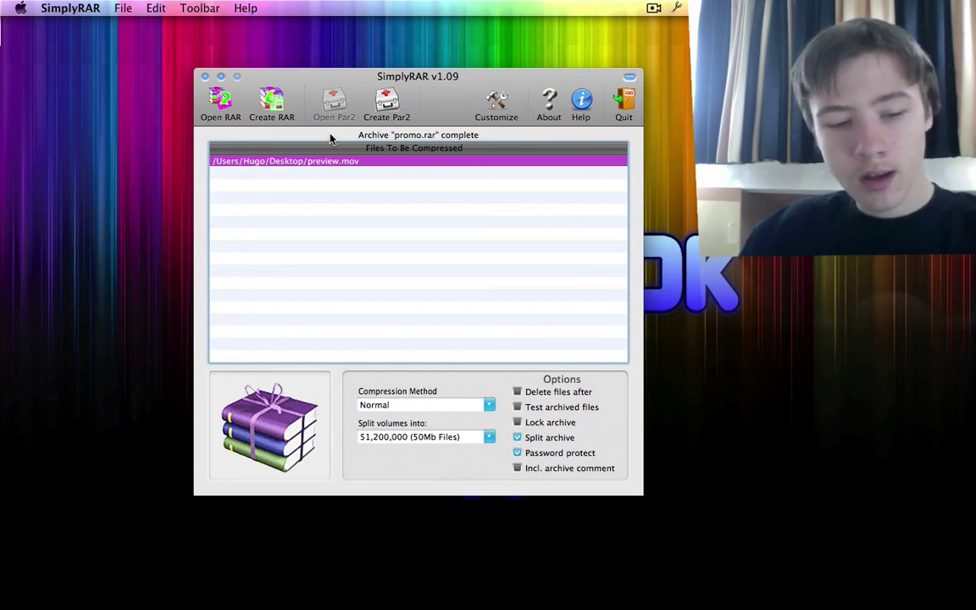
key(super+q)
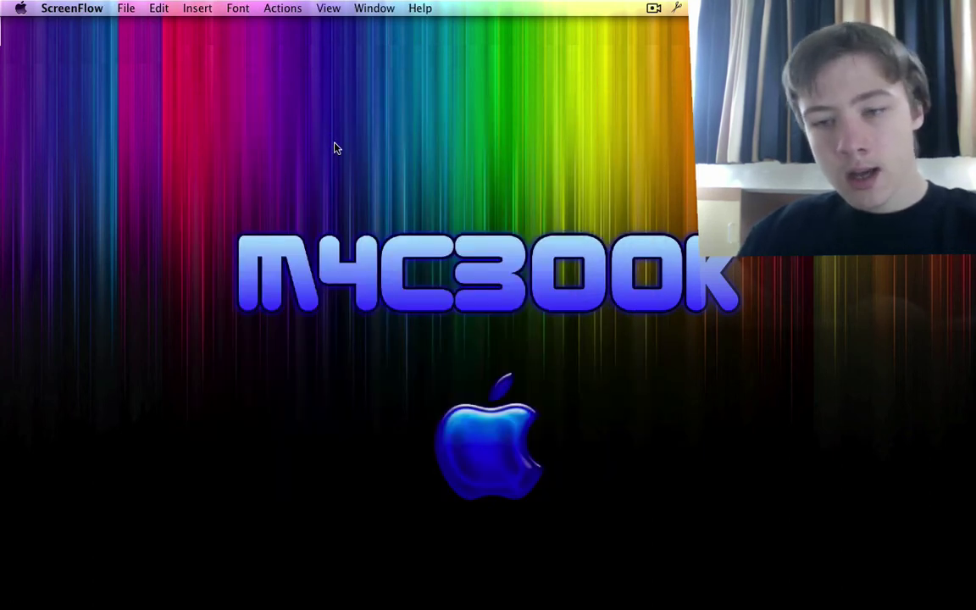
drag(741, 271, 597, 225)
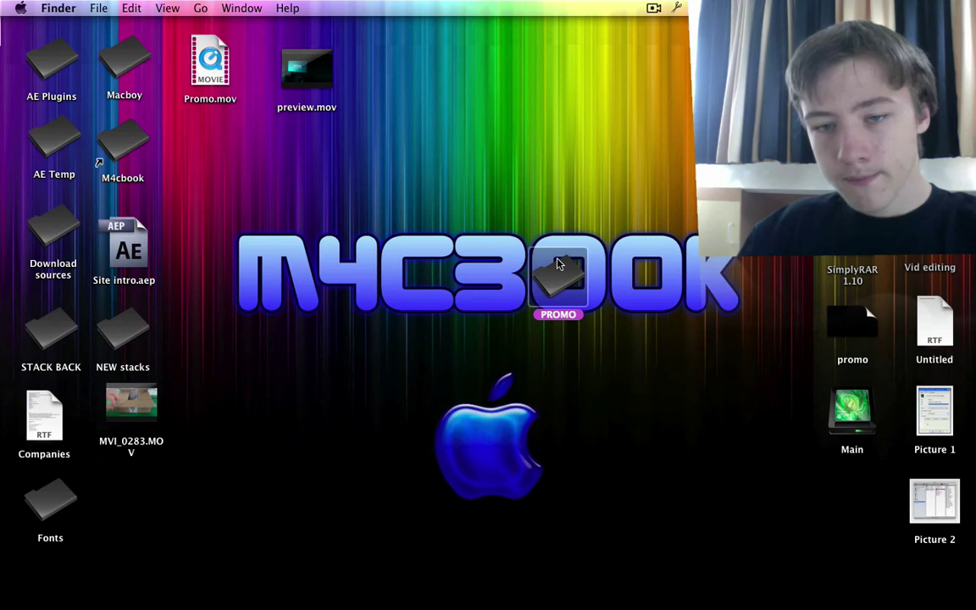
drag(556, 264, 556, 215)
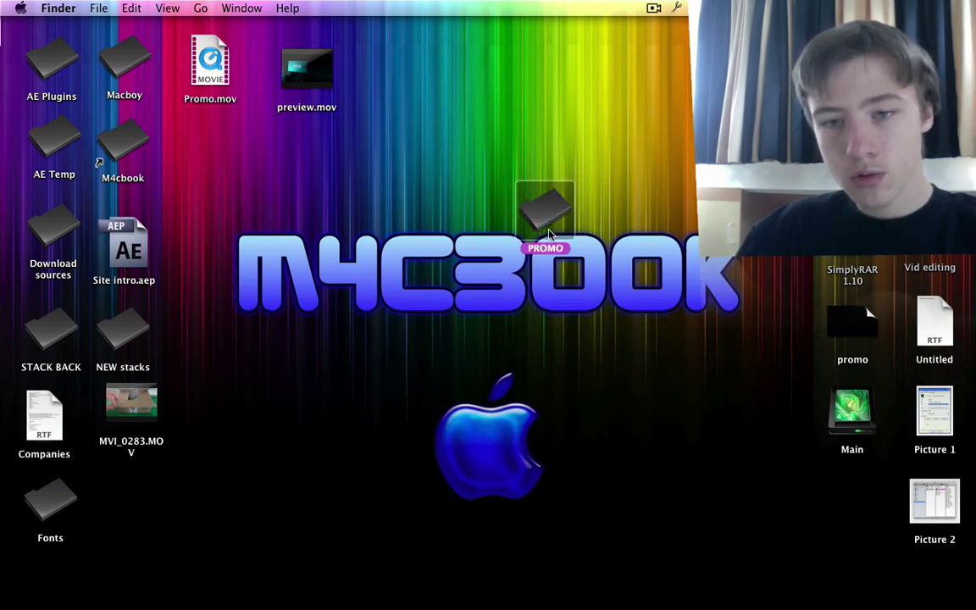
Step: Open the PROMO folder holding promo.part1–3.rar and bring up the context menu for promo.part1.rar
double_click(545, 210)
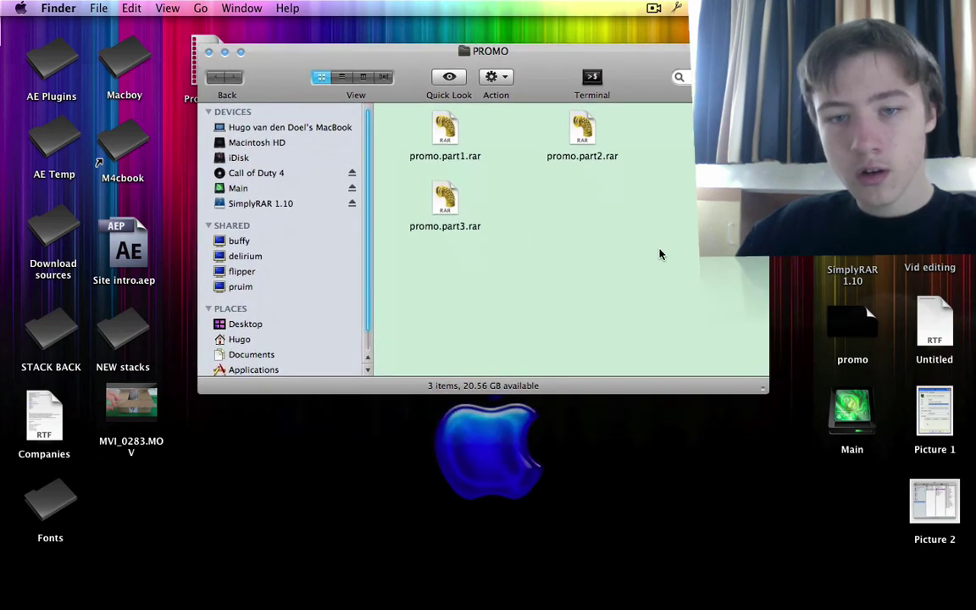
drag(584, 242, 385, 118)
drag(399, 61, 348, 76)
drag(606, 102, 539, 108)
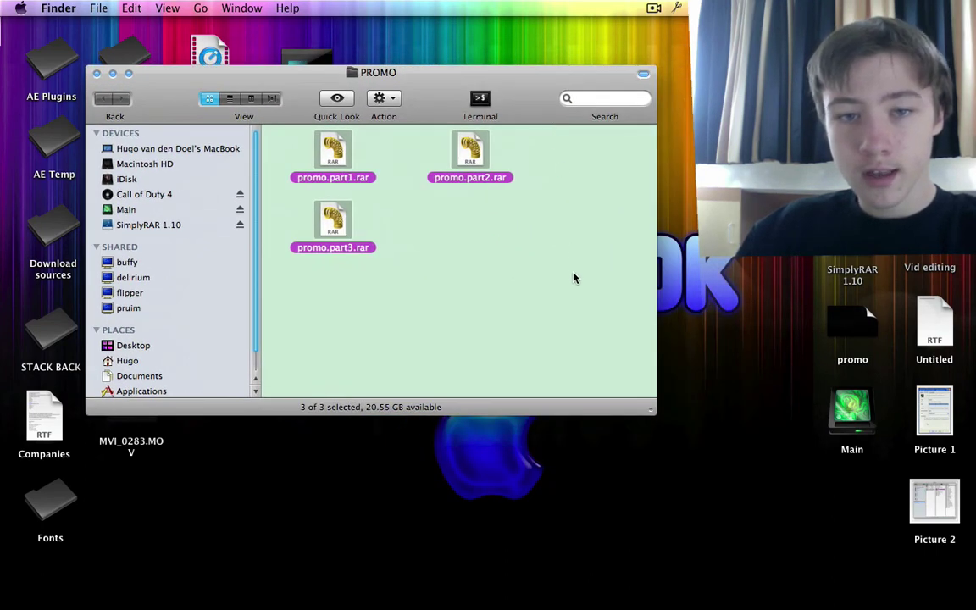
click(573, 277)
right_click(334, 154)
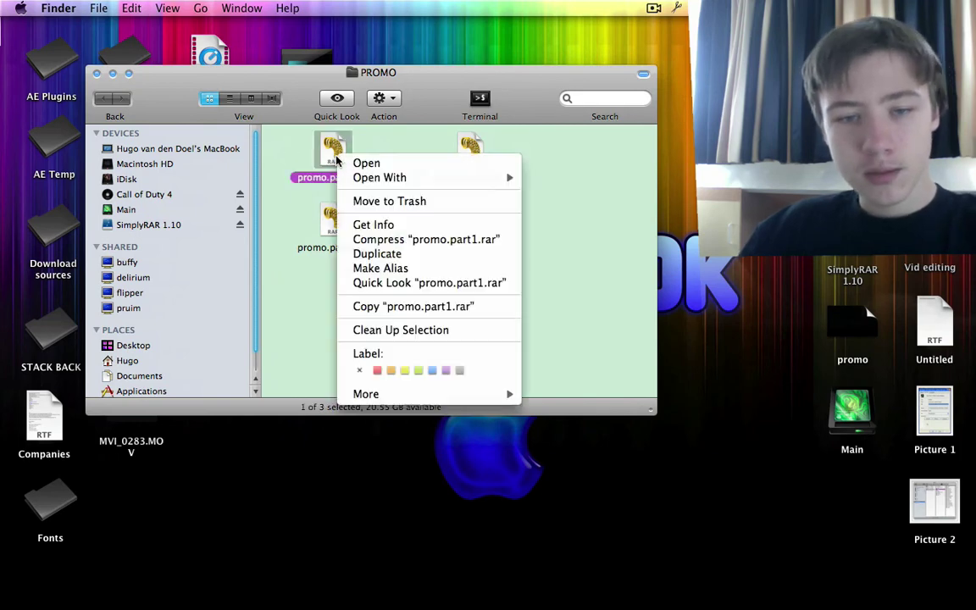
Step: Open promo.part1.rar in Springy, unlock it with the archive password, and extract preview.mov into PROMO
mouse_move(512, 174)
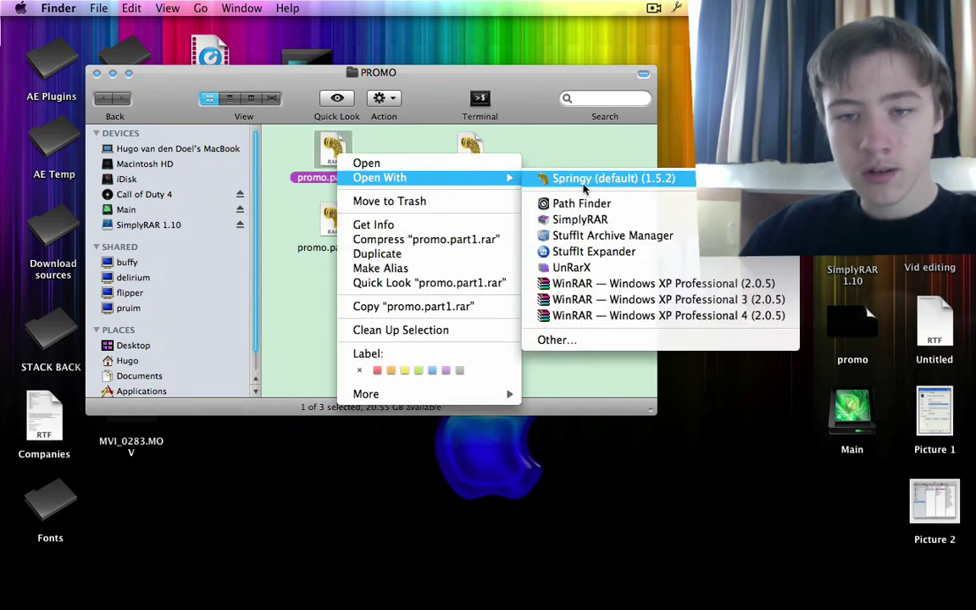
click(583, 184)
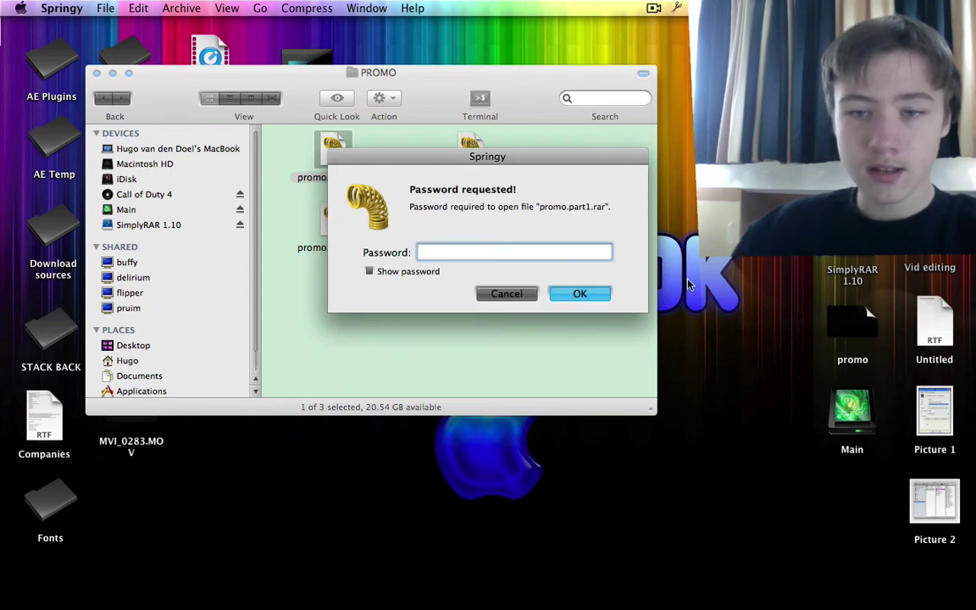
text(abc)
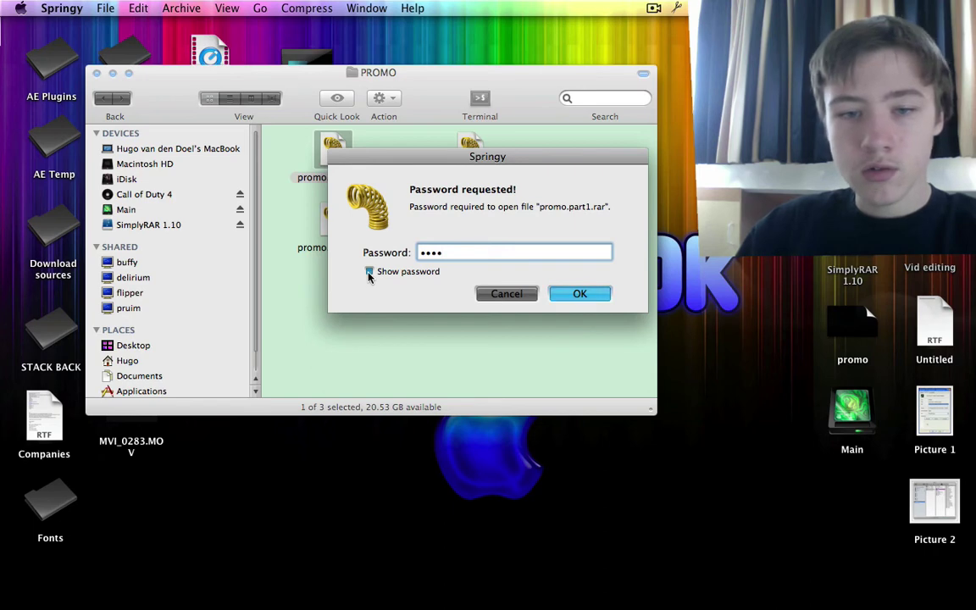
click(369, 273)
click(608, 299)
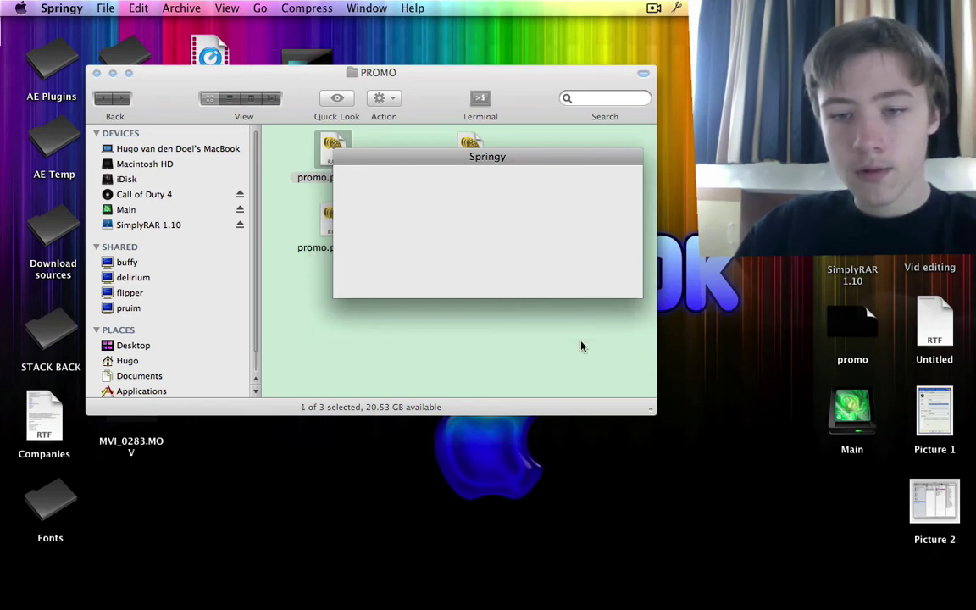
drag(113, 100, 597, 238)
drag(362, 67, 800, 94)
Step: Review the Open With apps for promo.part1.rar: Springy, UnRarX, StuffIt and WinRAR
click(362, 136)
right_click(332, 144)
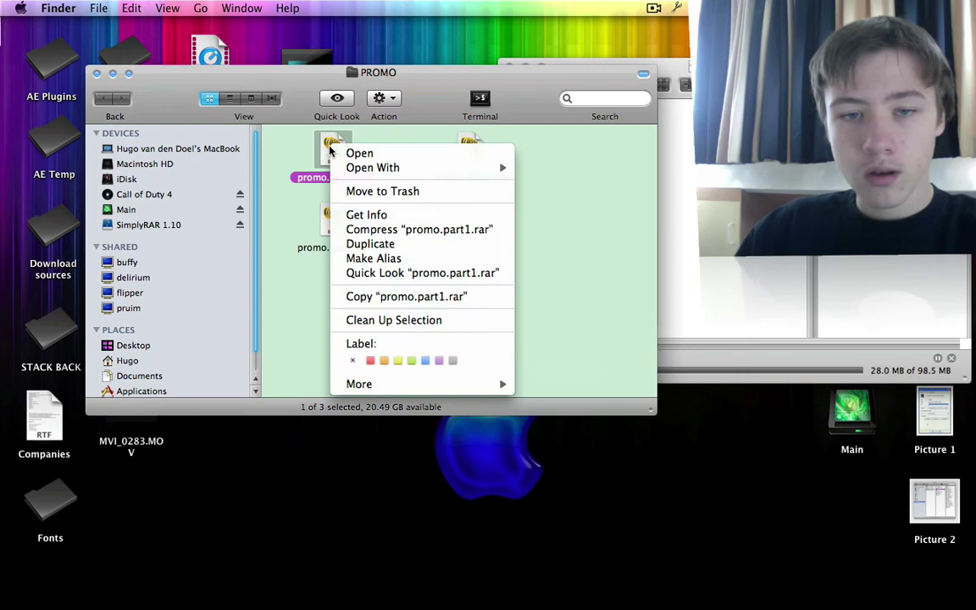
mouse_move(404, 168)
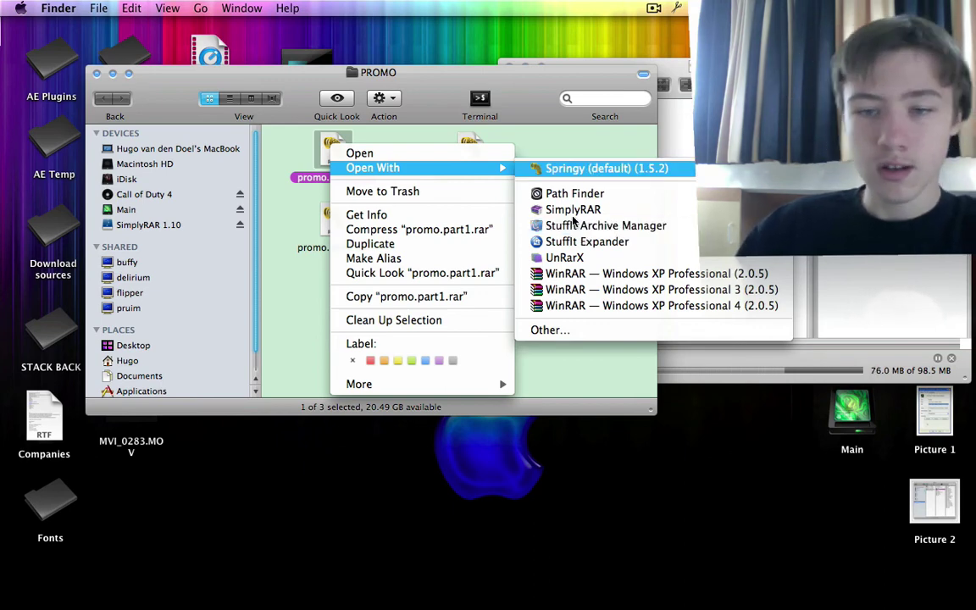
mouse_move(373, 167)
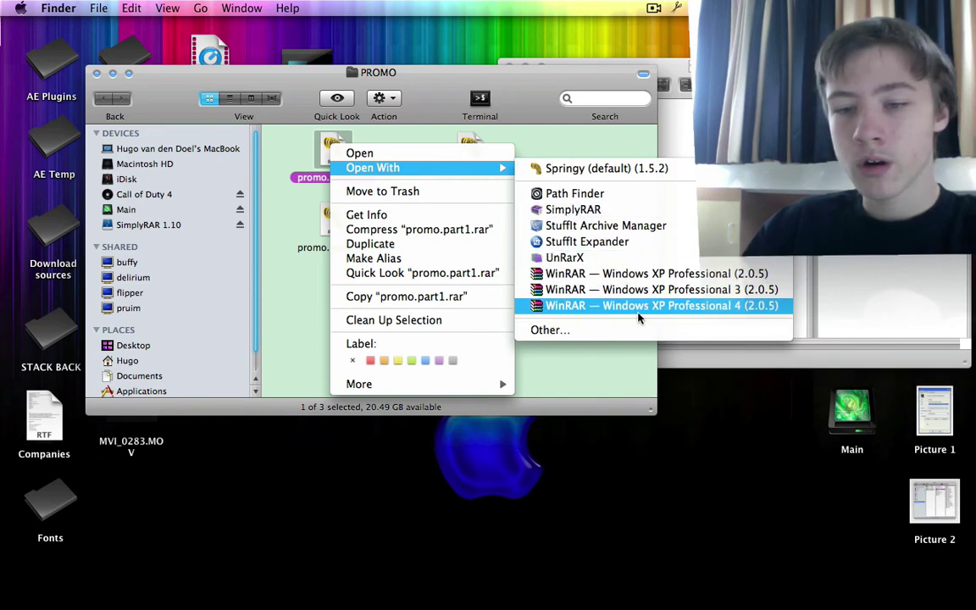
click(573, 134)
click(536, 259)
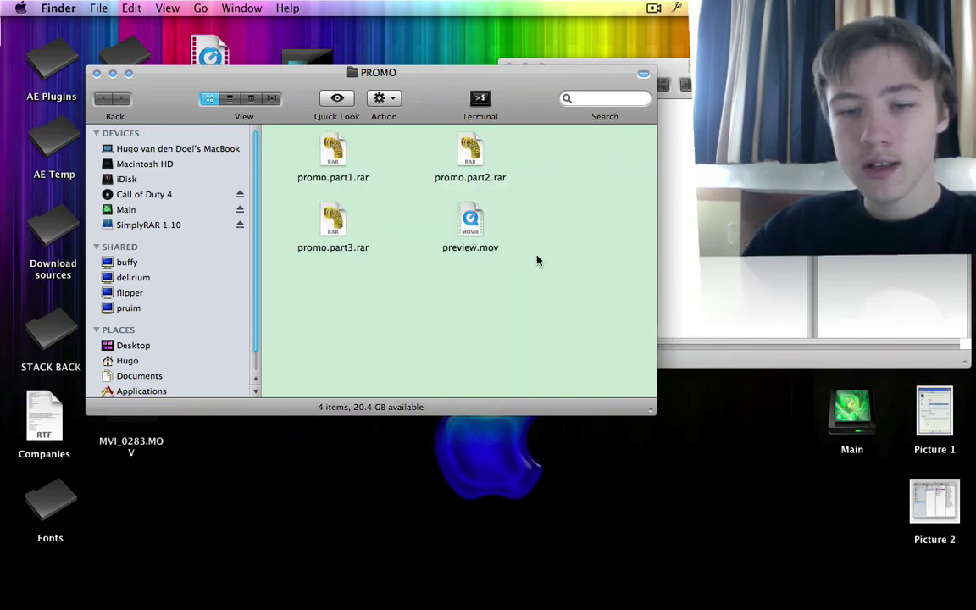
click(473, 225)
key(space)
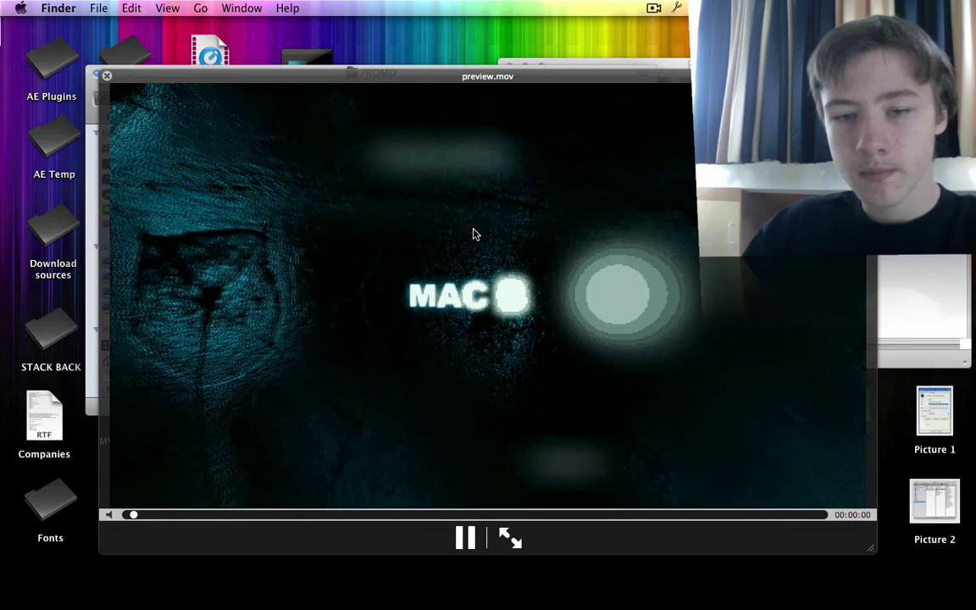
key(space)
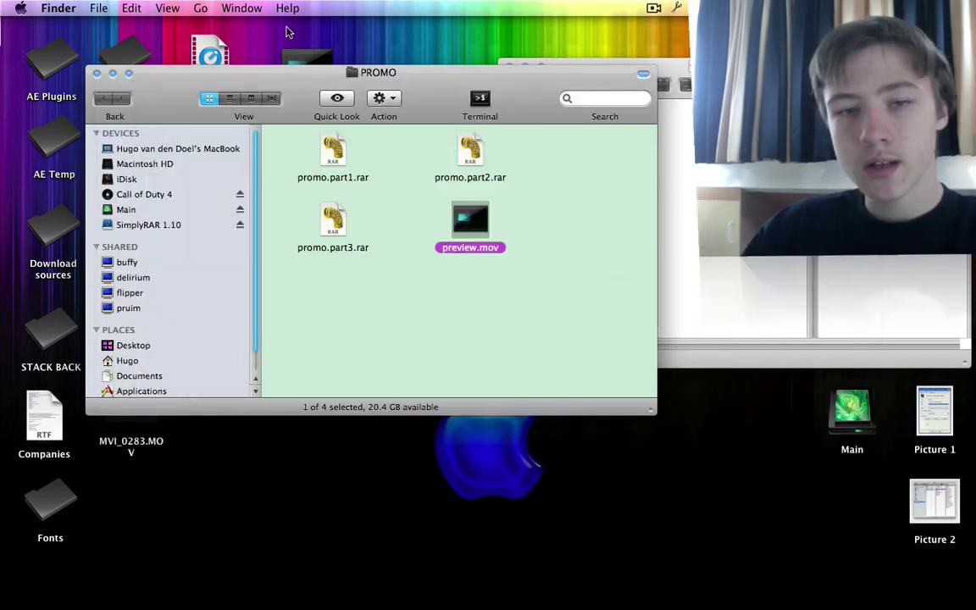
click(307, 63)
key(space)
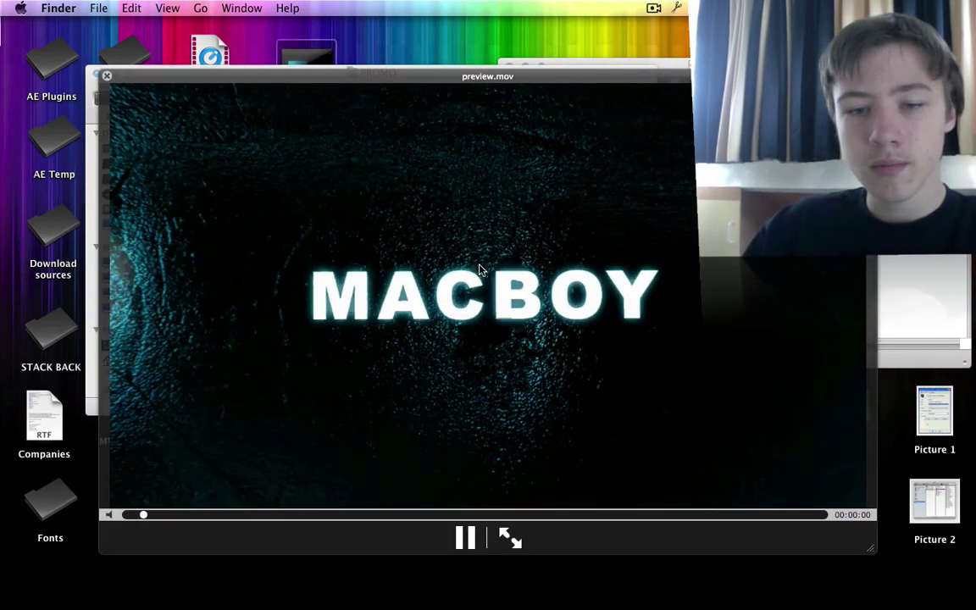
key(space)
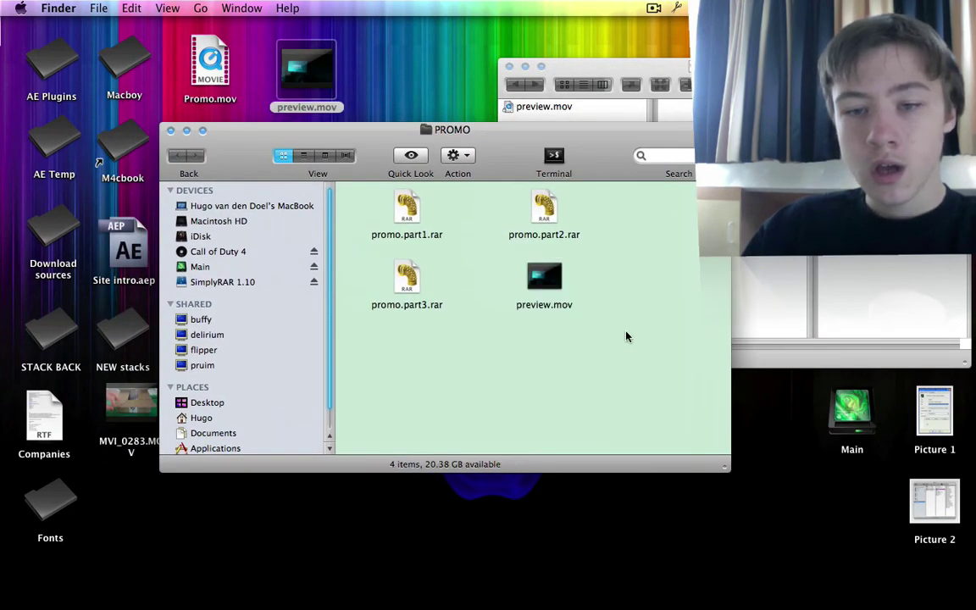
Step: Check the extracted preview.mov's actions, then close both the PROMO folder window and Springy's archive window
right_click(555, 286)
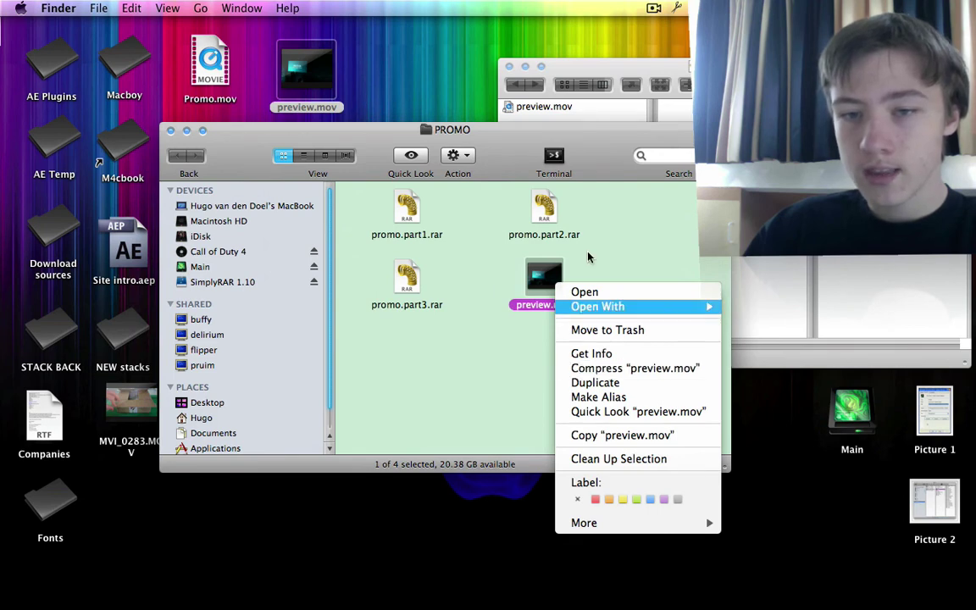
click(502, 186)
click(170, 132)
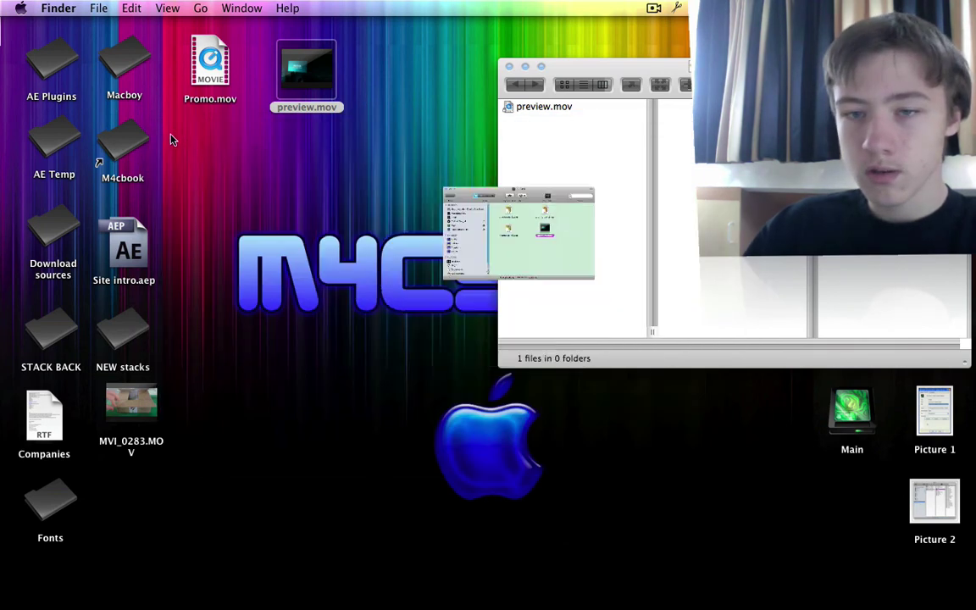
click(503, 75)
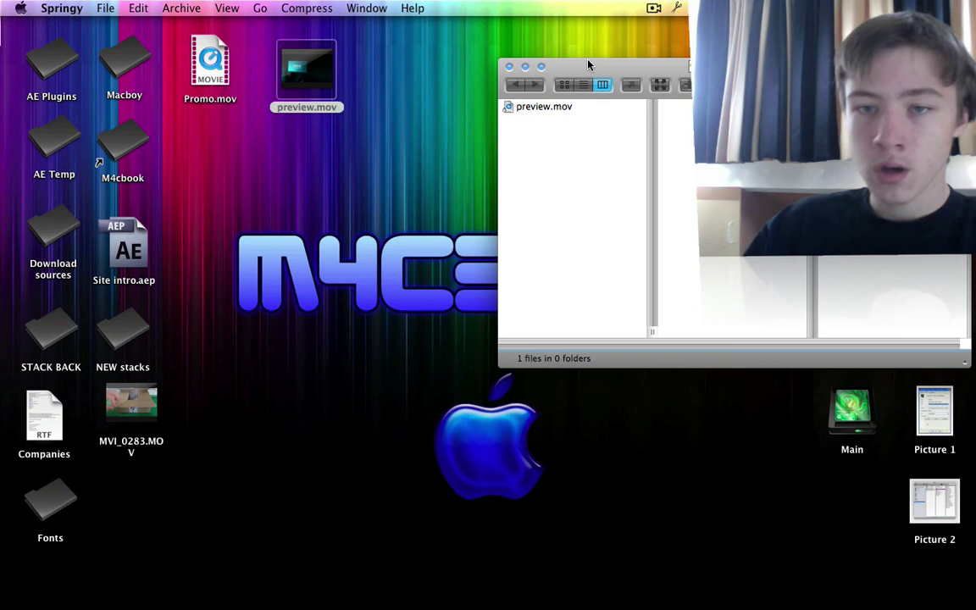
click(509, 66)
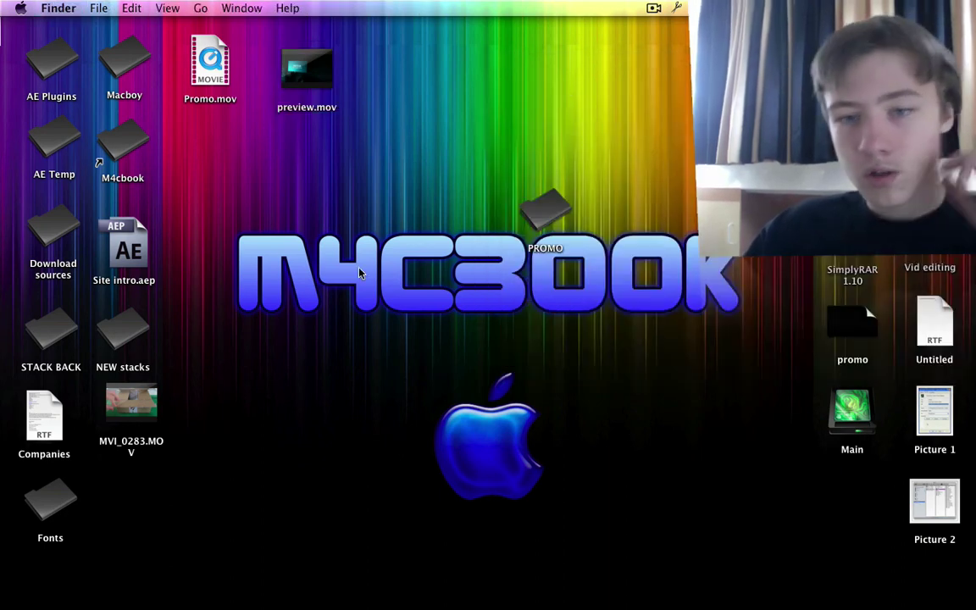
click(307, 69)
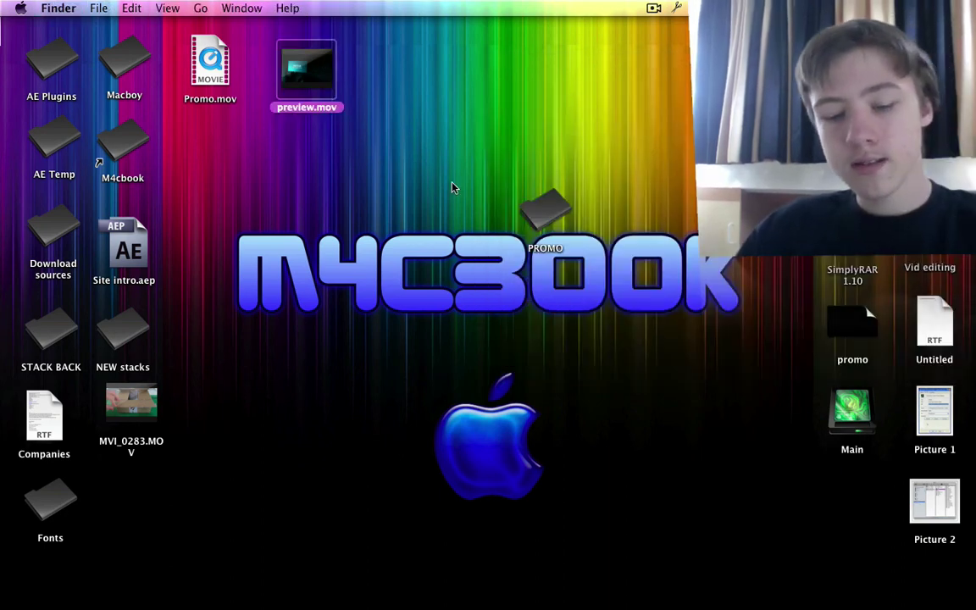